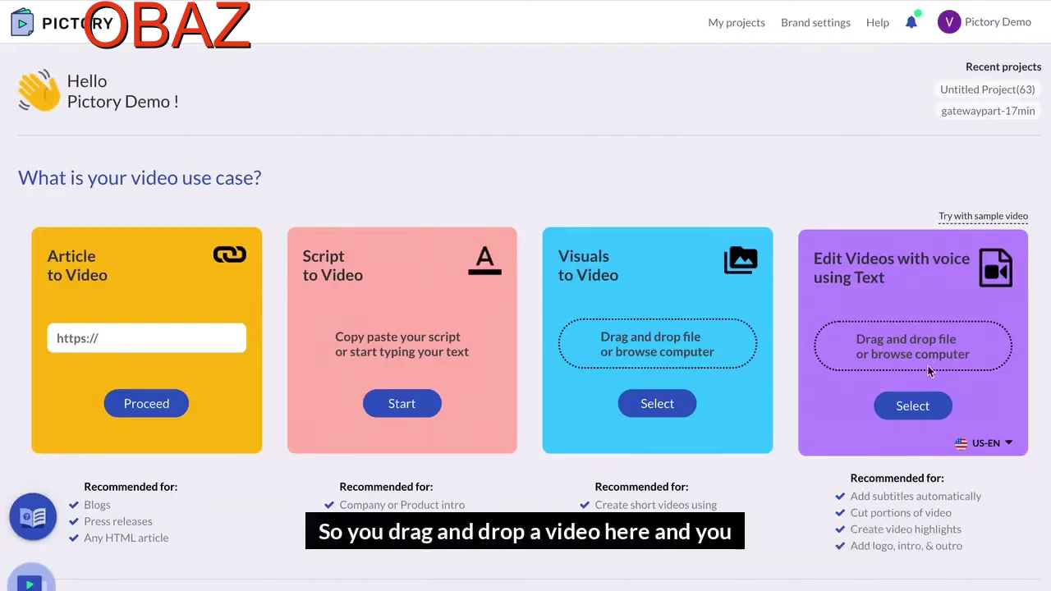
Load the sample press-conference video into a new text-based edit project
left_click(979, 218)
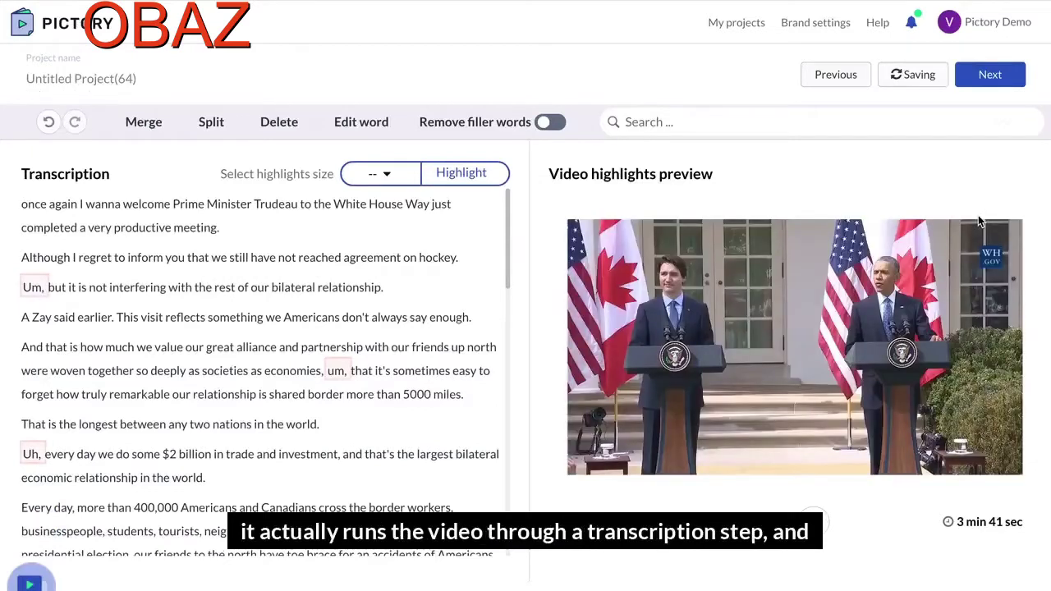
Seek the preview to the first word, the hockey sentence, 'Zay' and 'were', then search 'Canad'
left_click(36, 209)
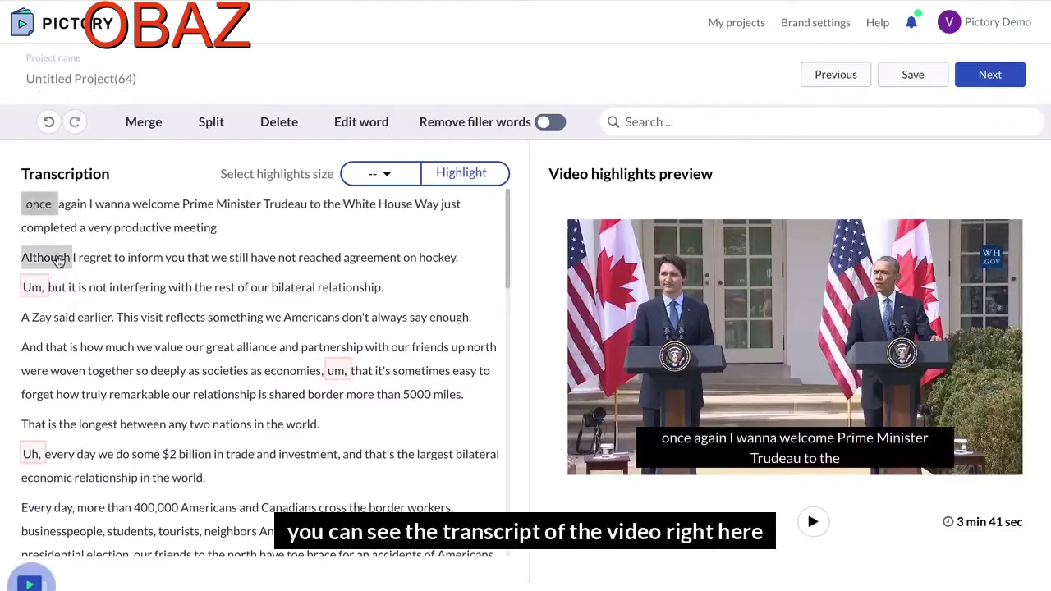
left_click(58, 259)
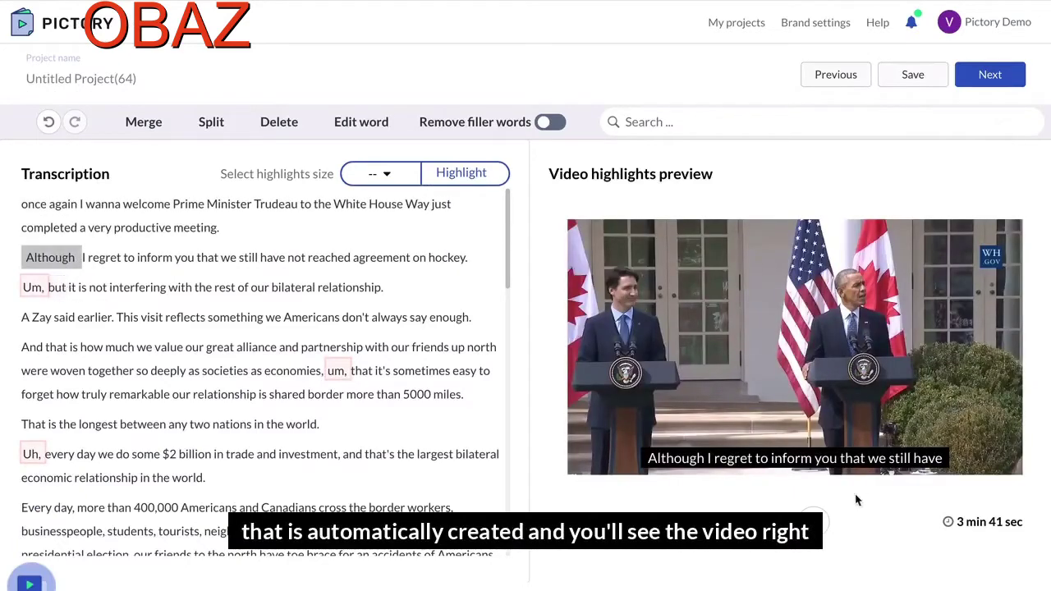
left_click(34, 319)
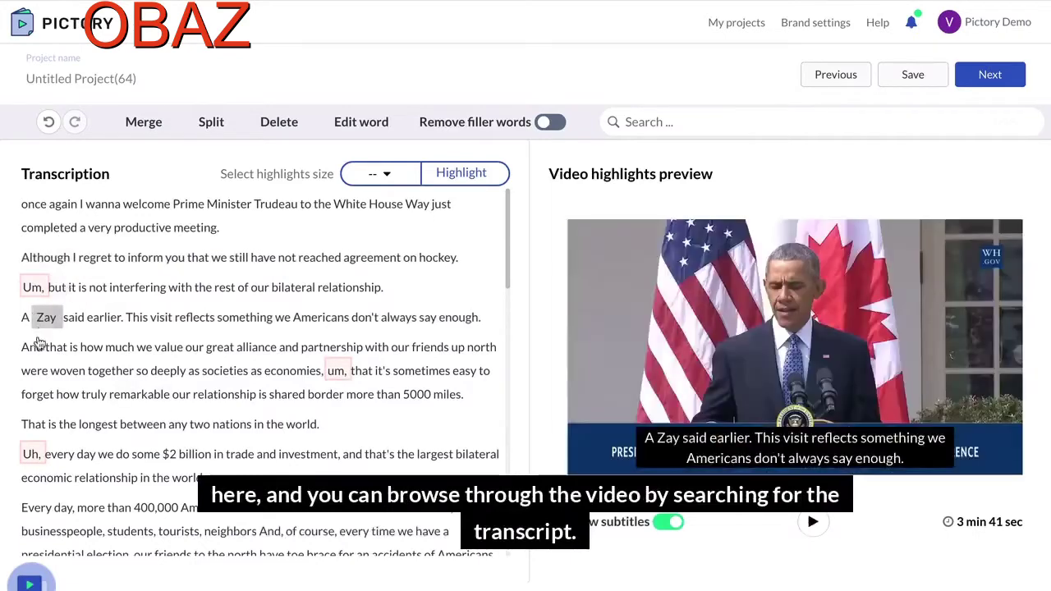
left_click(43, 369)
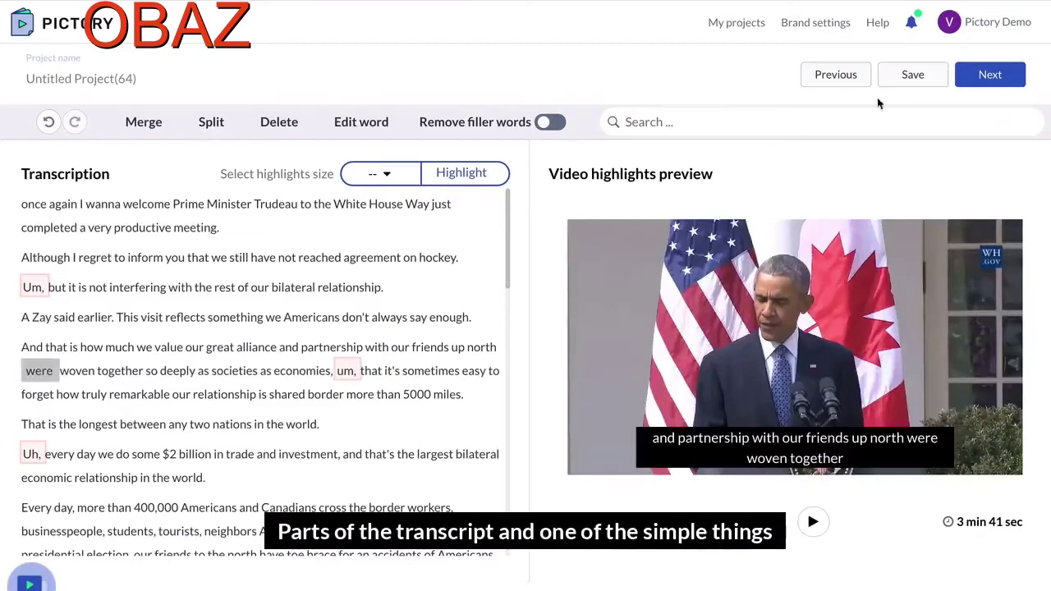
left_click(655, 123)
type("Ca")
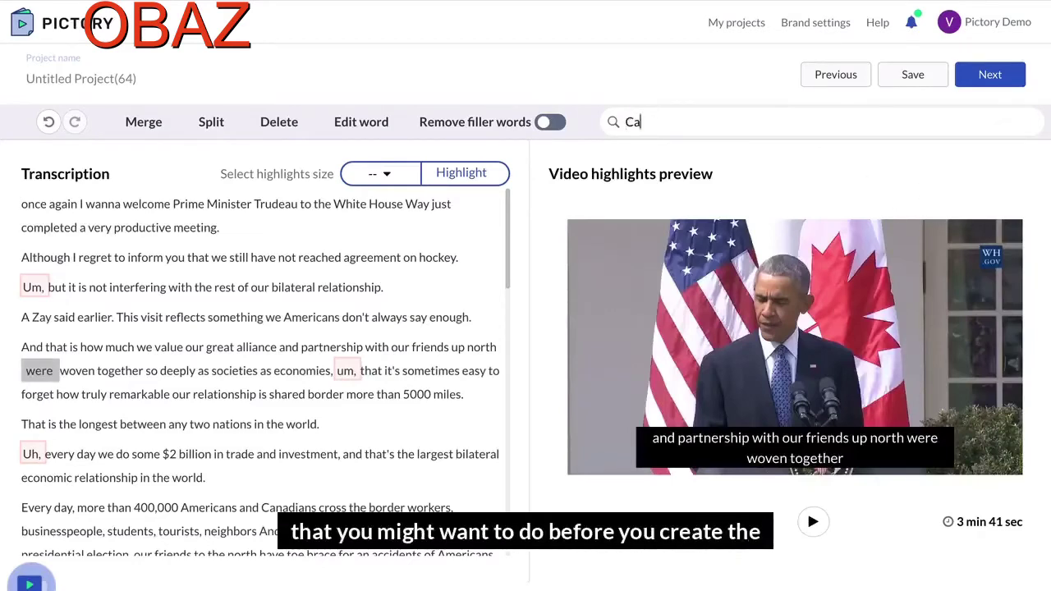
type("nada")
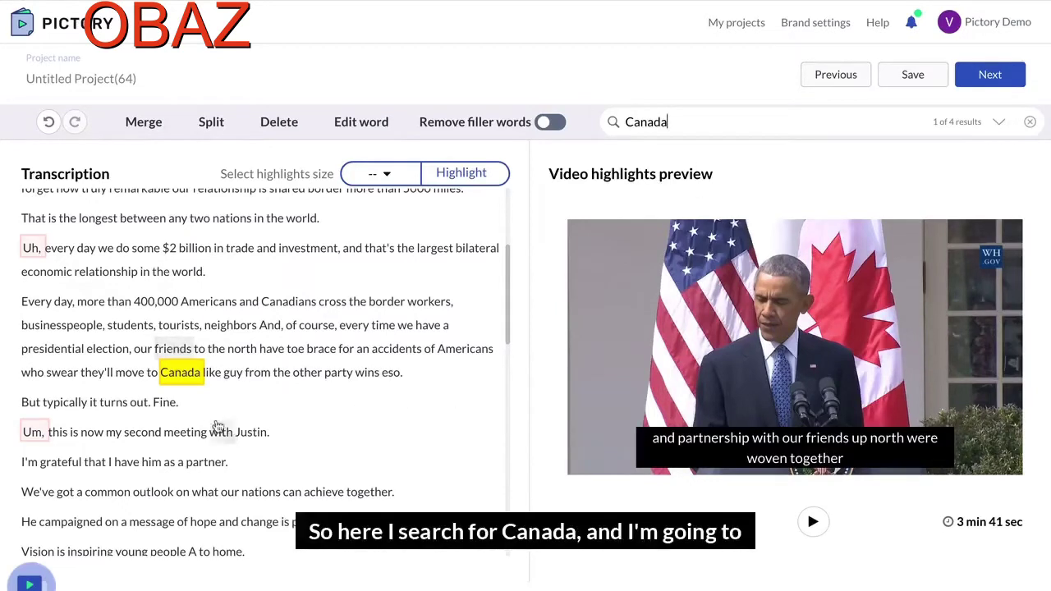
Delete the 'Every day, more than 400,000 Americans…' paragraph from the transcript
left_click_drag(102, 325, 23, 303)
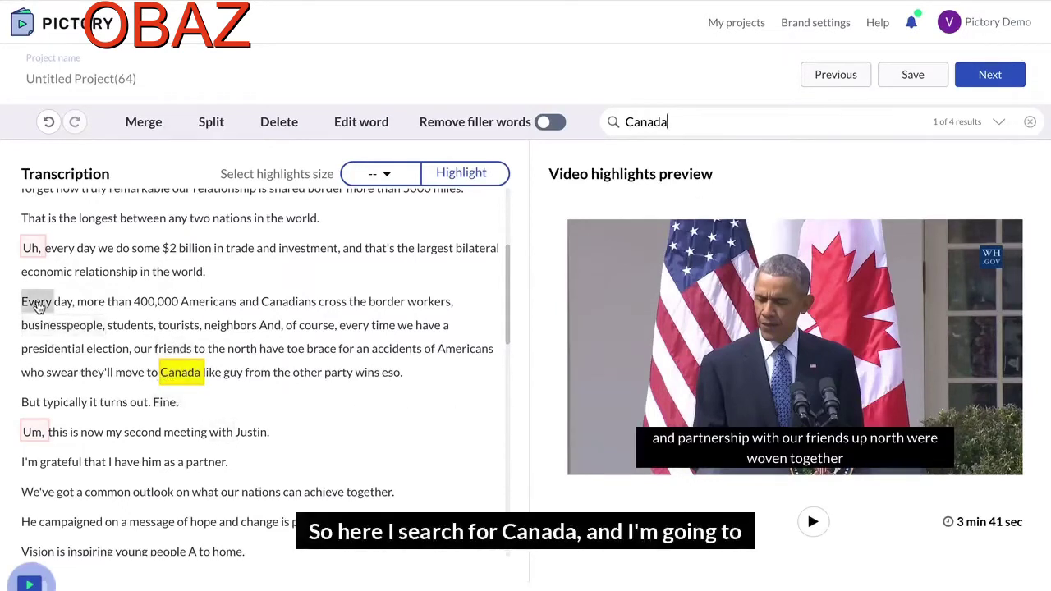
left_click_drag(168, 334, 416, 376)
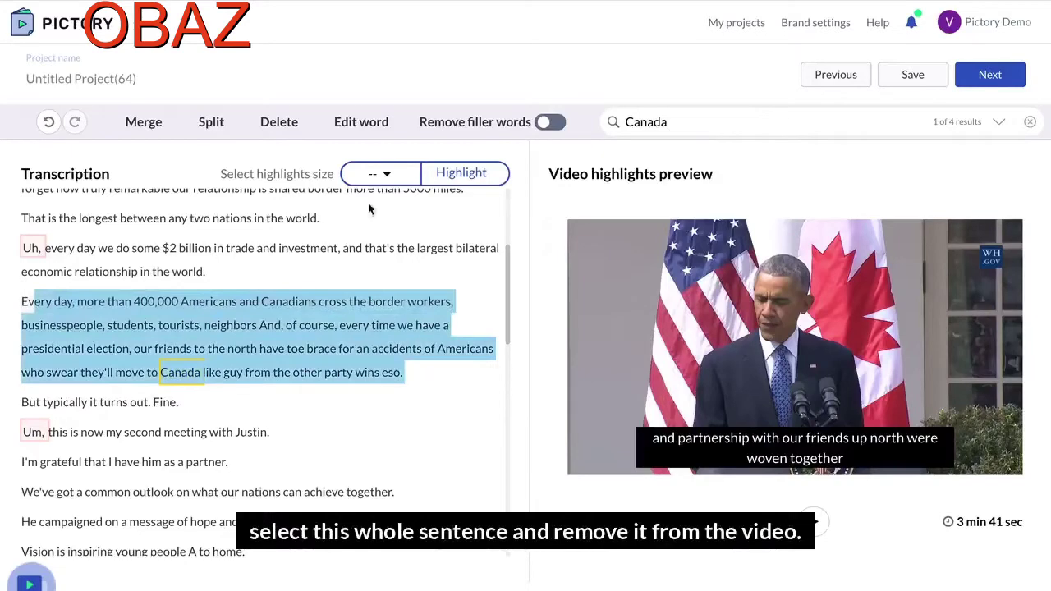
left_click(277, 124)
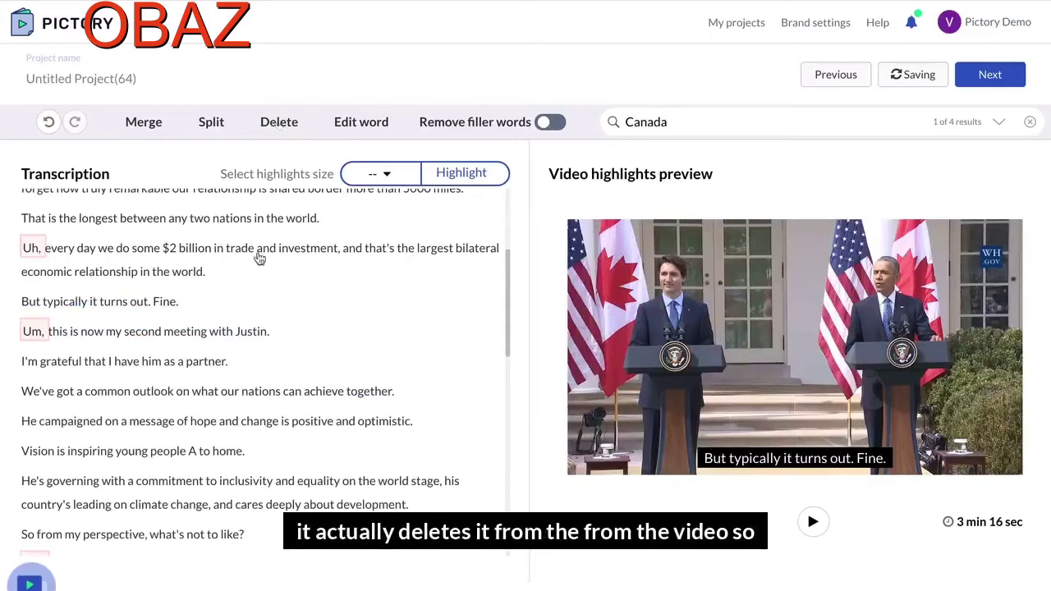
scroll(271, 288, "up", 3)
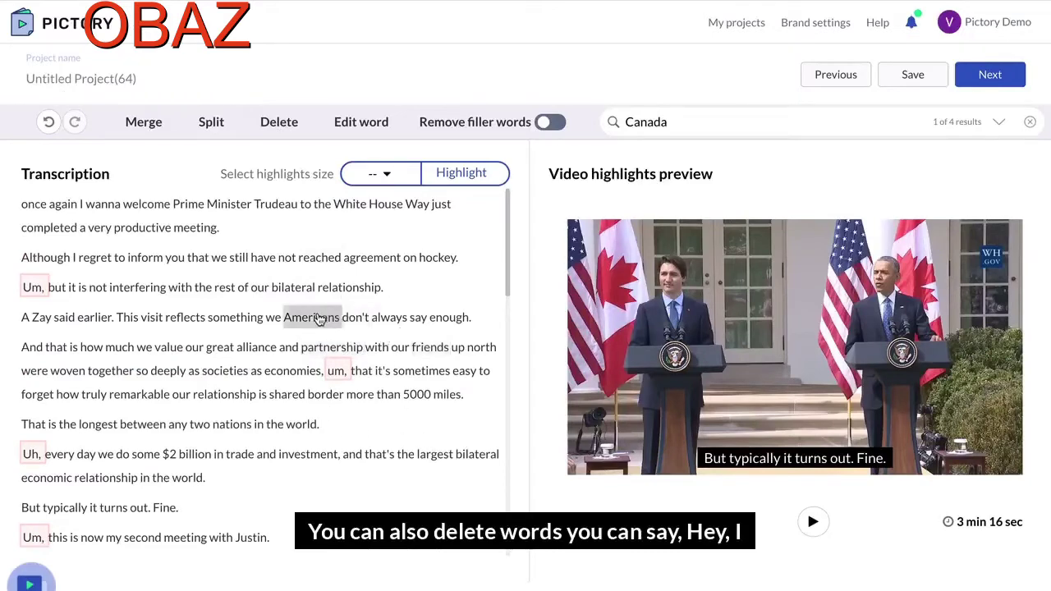
Delete the word 'Americans' and turn on filler-word removal to strip Um and Uh
left_click(319, 319)
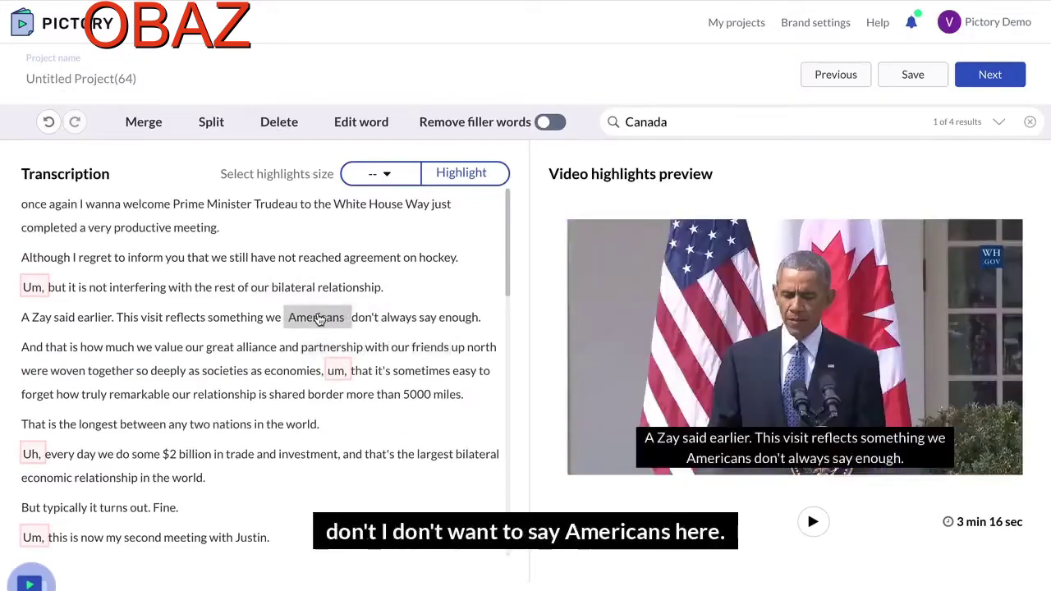
left_click(279, 123)
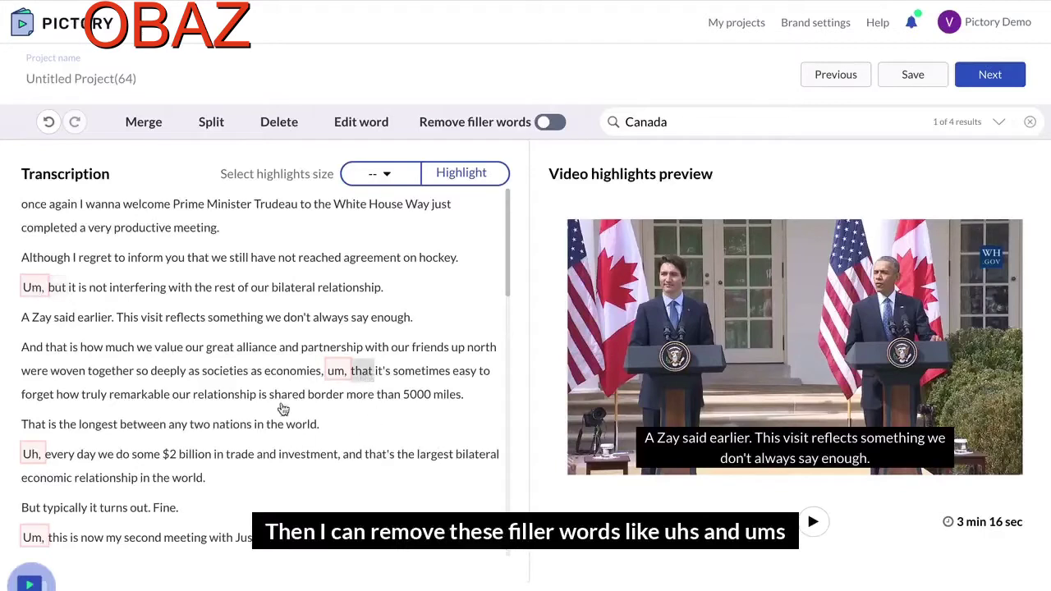
left_click(548, 121)
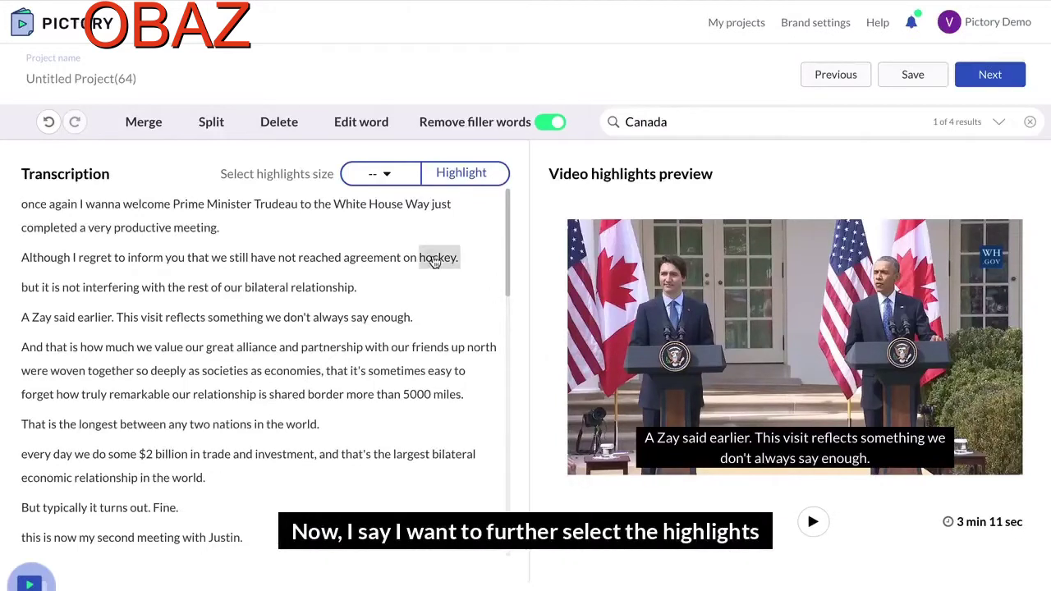
Generate AI highlights at the 10% length
left_click(385, 177)
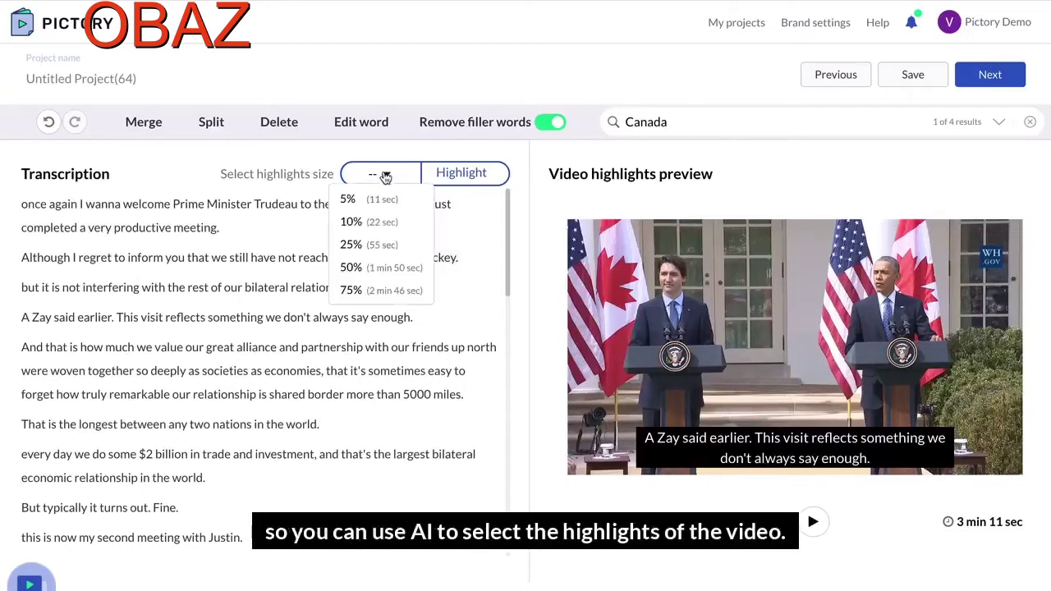
left_click(386, 230)
left_click(462, 176)
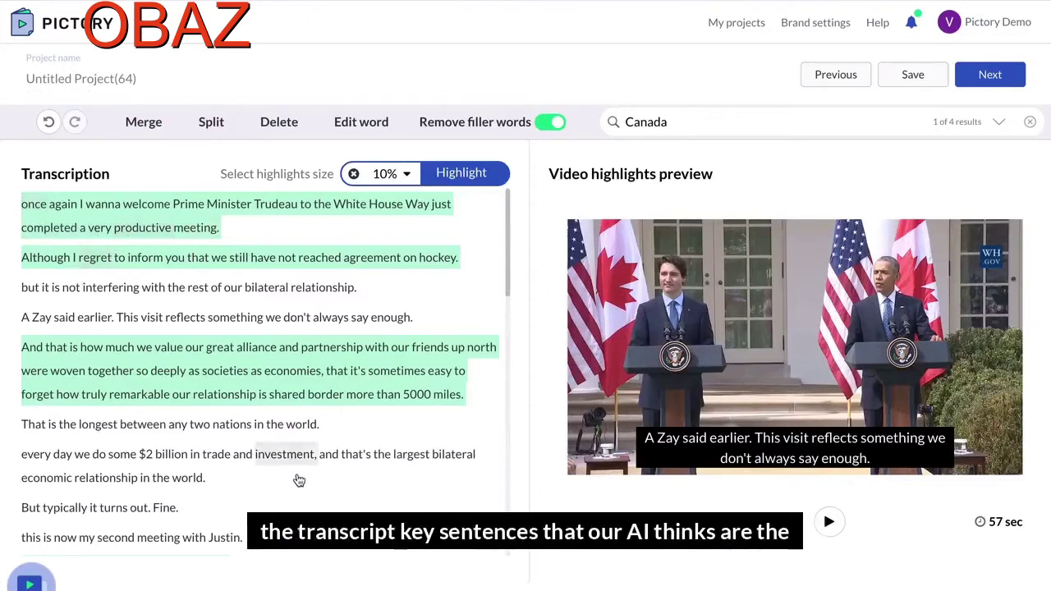
scroll(339, 459, "down", 5)
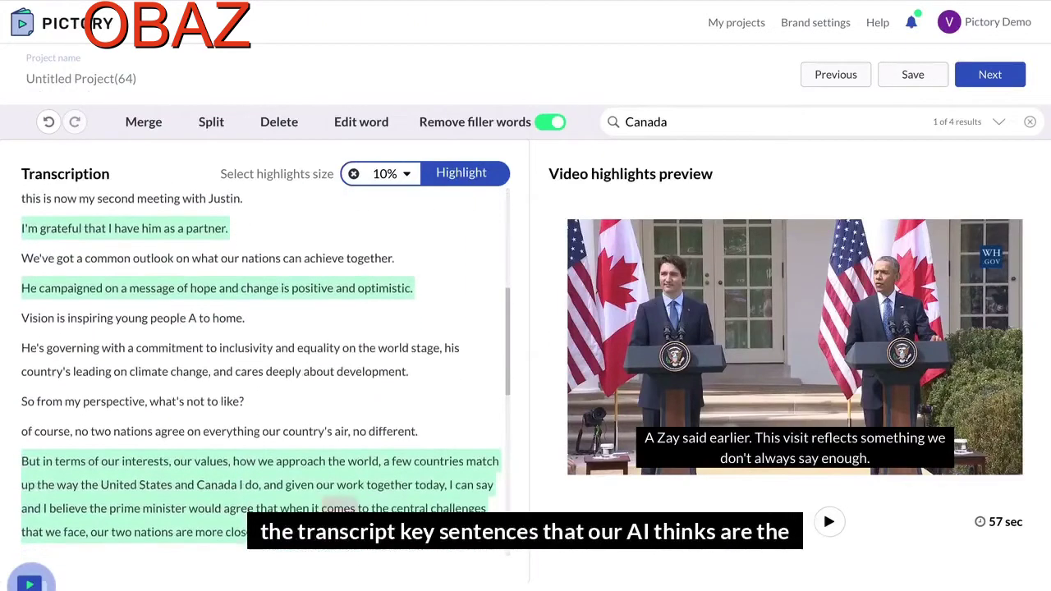
scroll(338, 459, "down", 6)
scroll(328, 488, "up", 9)
scroll(329, 521, "up", 3)
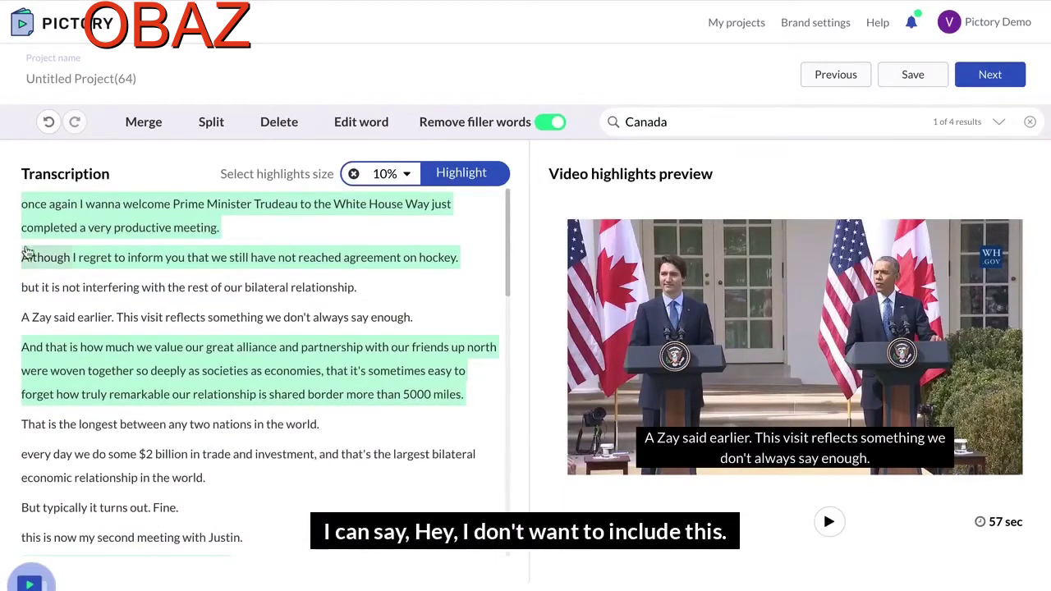
Remove the hockey sentence from the highlights and add the common-outlook sentence
left_click_drag(24, 257, 460, 263)
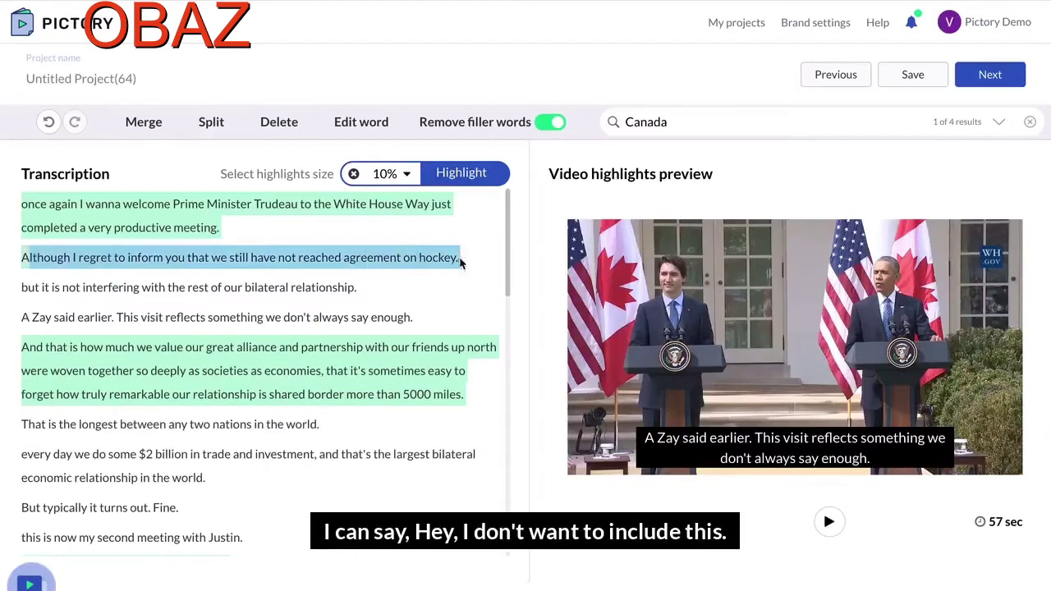
left_click(486, 277)
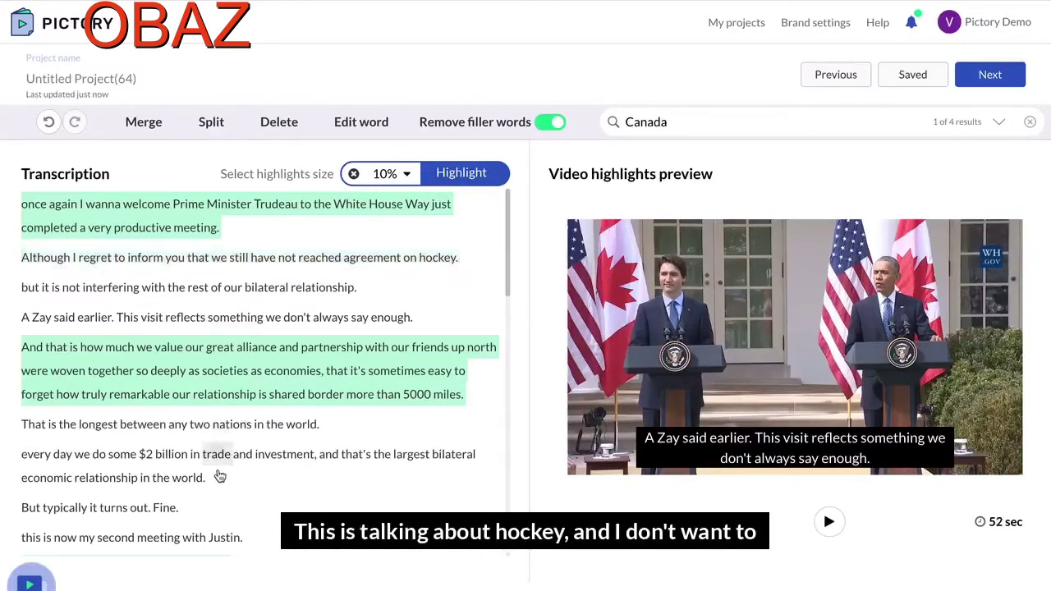
scroll(218, 460, "down", 5)
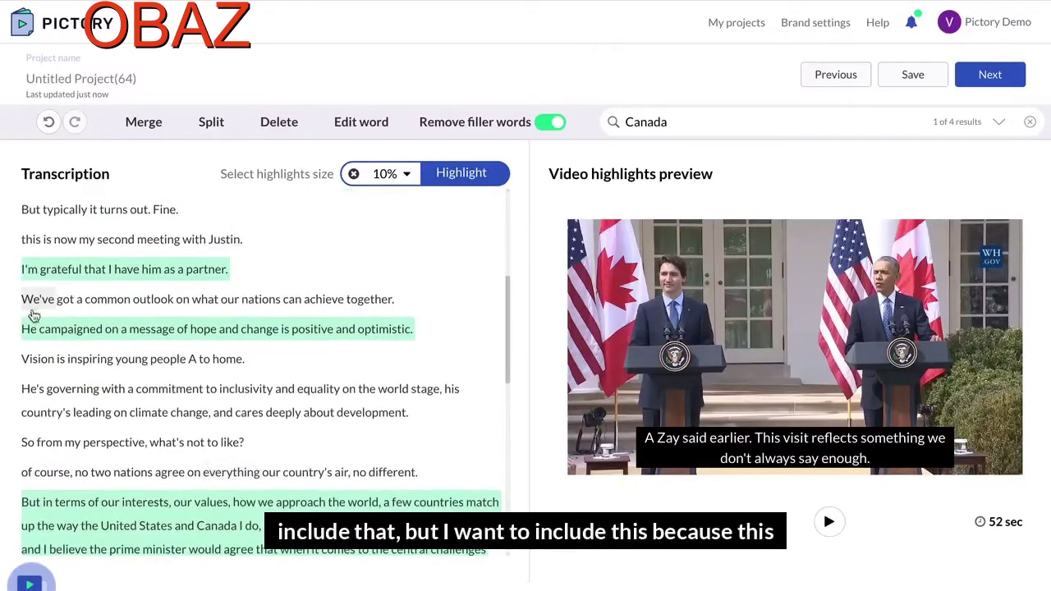
left_click_drag(31, 300, 404, 308)
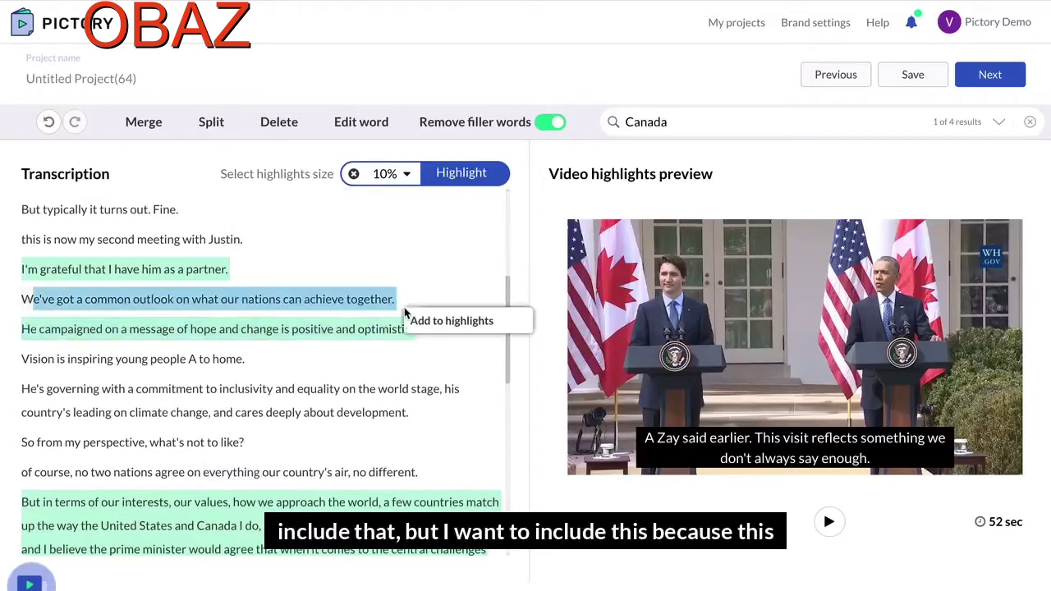
left_click(444, 320)
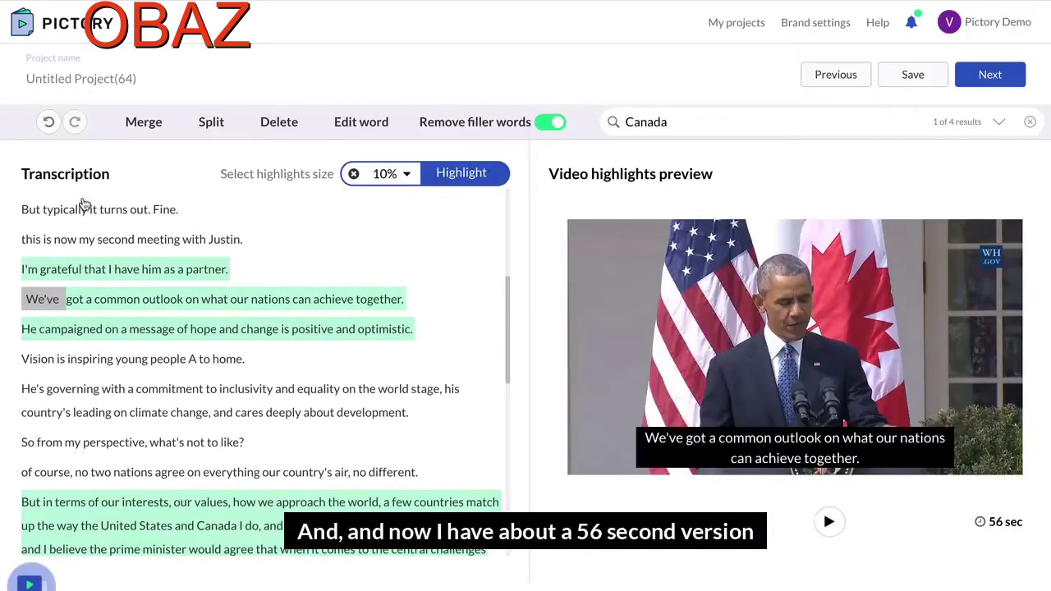
Build the storyboard from the 56-second highlights cut
scroll(326, 473, "up", 3)
scroll(326, 473, "up", 2)
scroll(326, 473, "down", 10)
scroll(326, 473, "up", 4)
scroll(326, 474, "up", 5)
left_click(1002, 76)
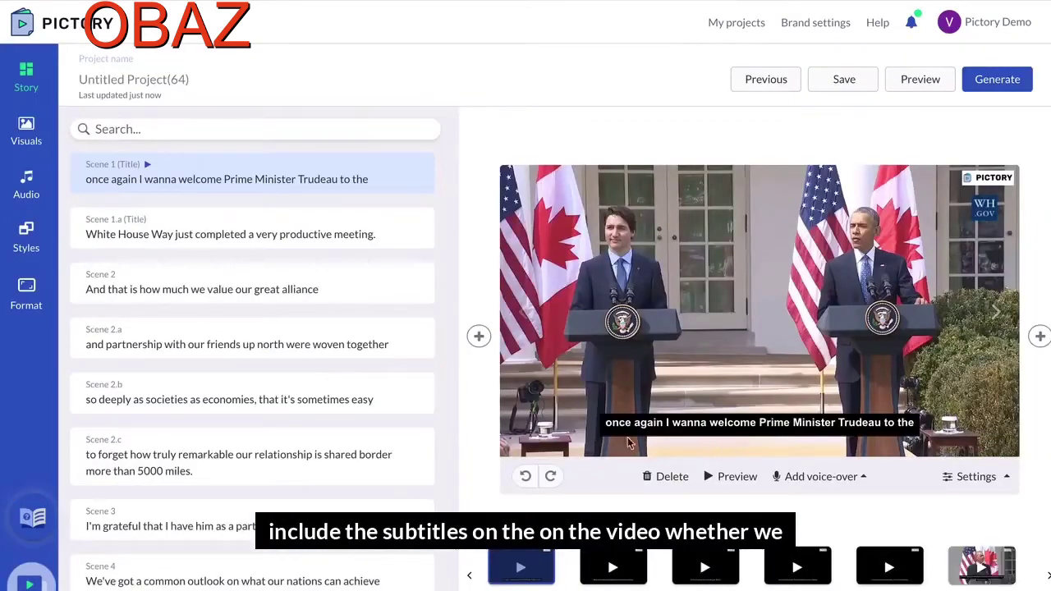
Preview Scene 1.a and Scene 2, then go to Brand settings
left_click(620, 568)
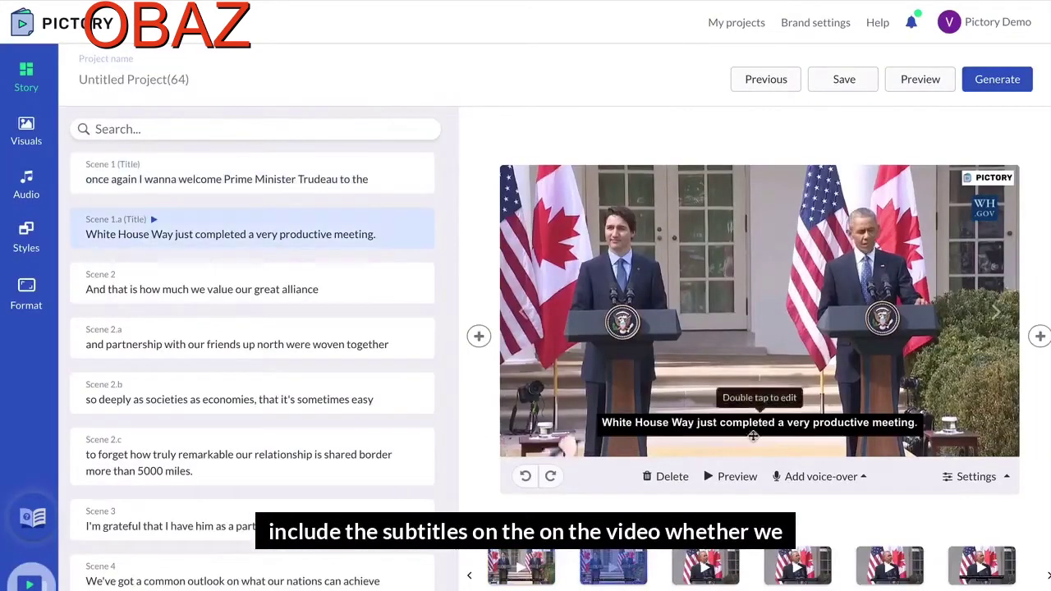
left_click(707, 567)
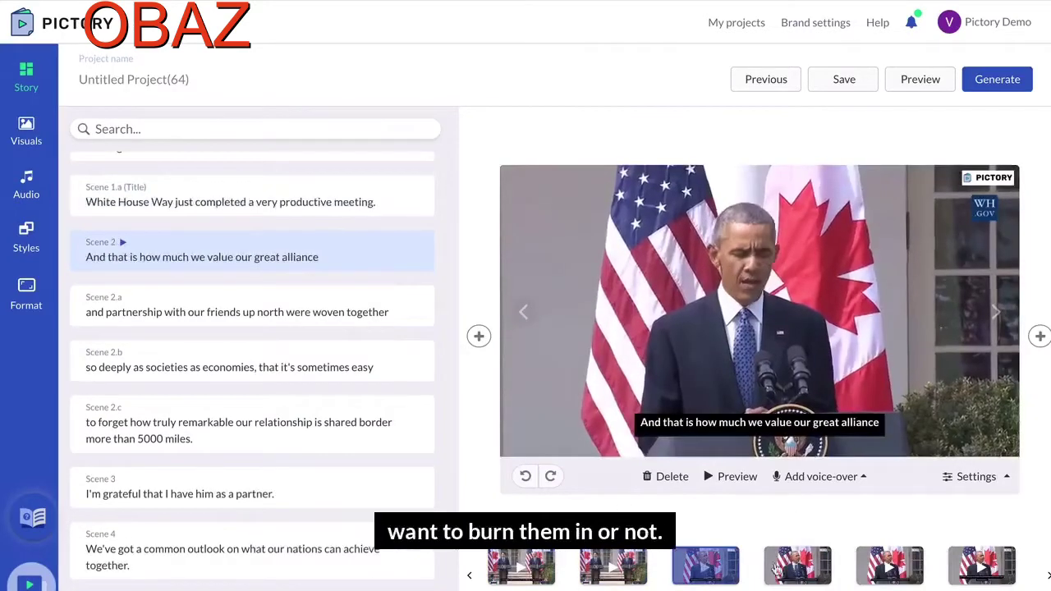
left_click(832, 23)
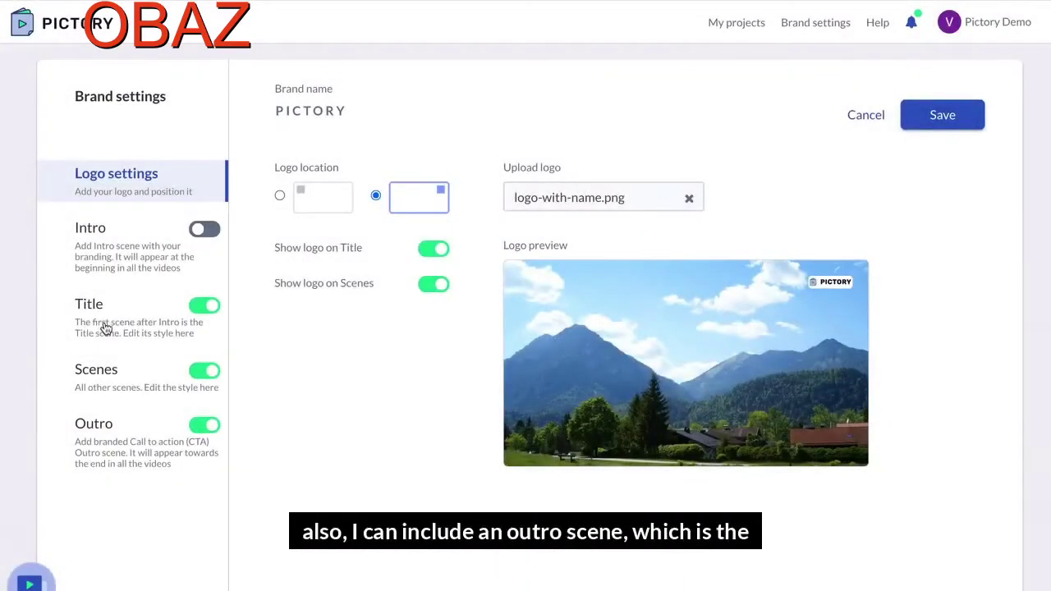
Review the Outro and Intro brand settings, then cancel back to the storyboard without saving
left_click(111, 435)
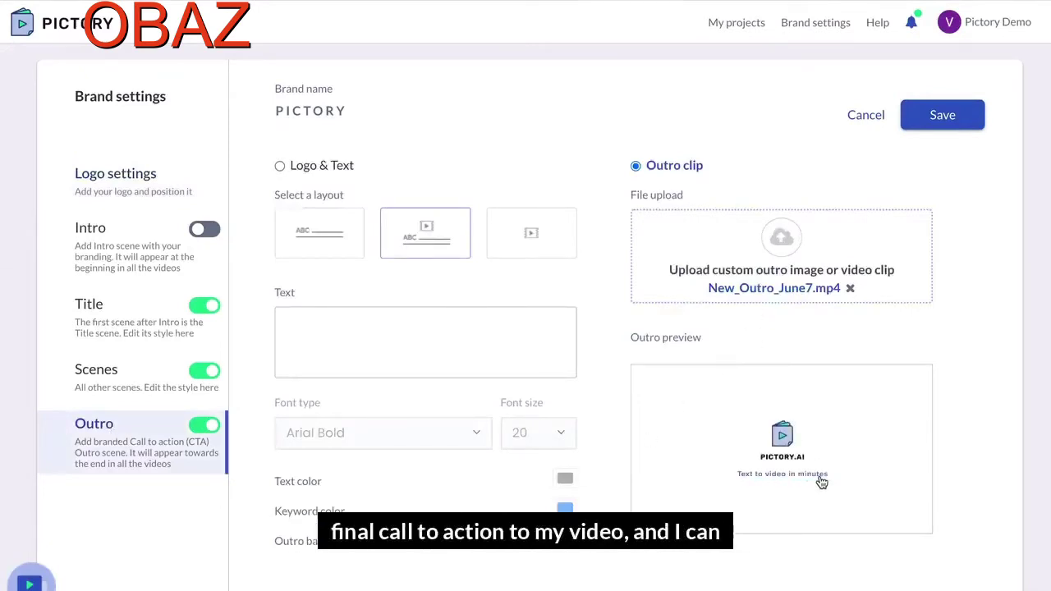
left_click(117, 230)
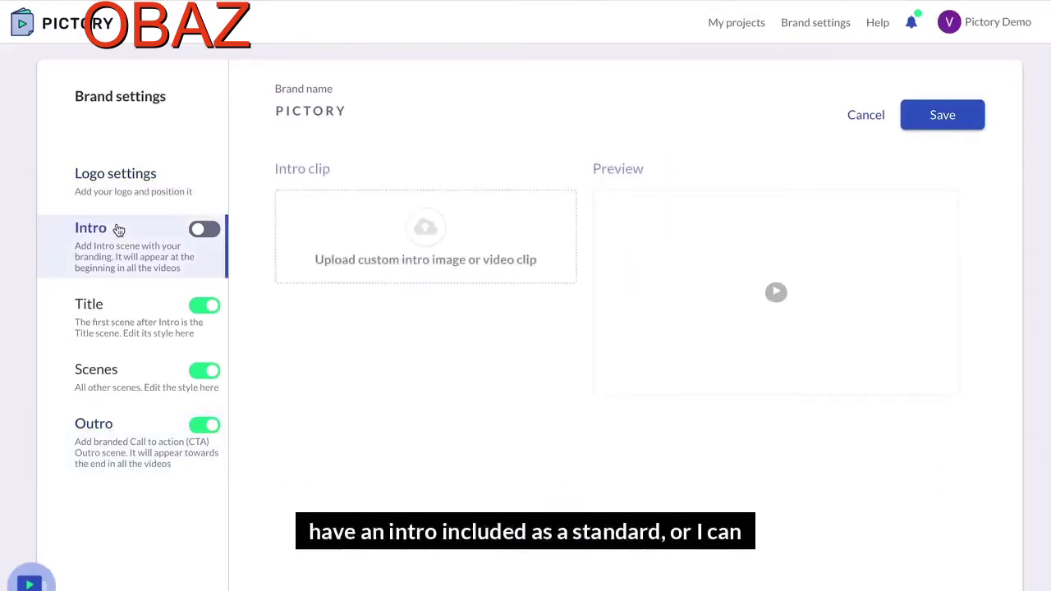
left_click(874, 116)
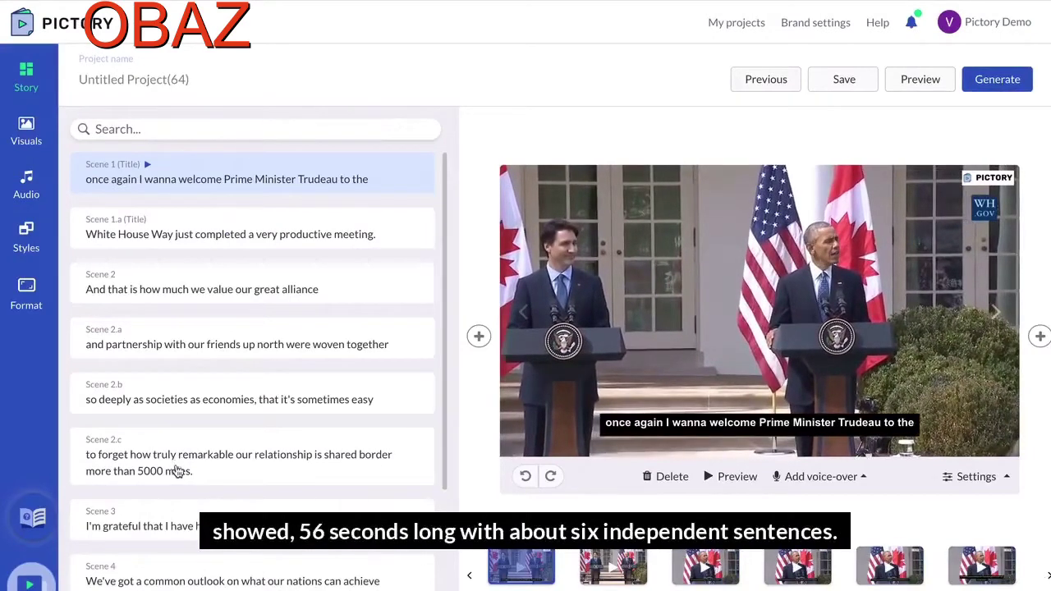
Preview highlight scenes 6.e, 6.c, 6.d and 6.a with their captions
scroll(174, 469, "down", 8)
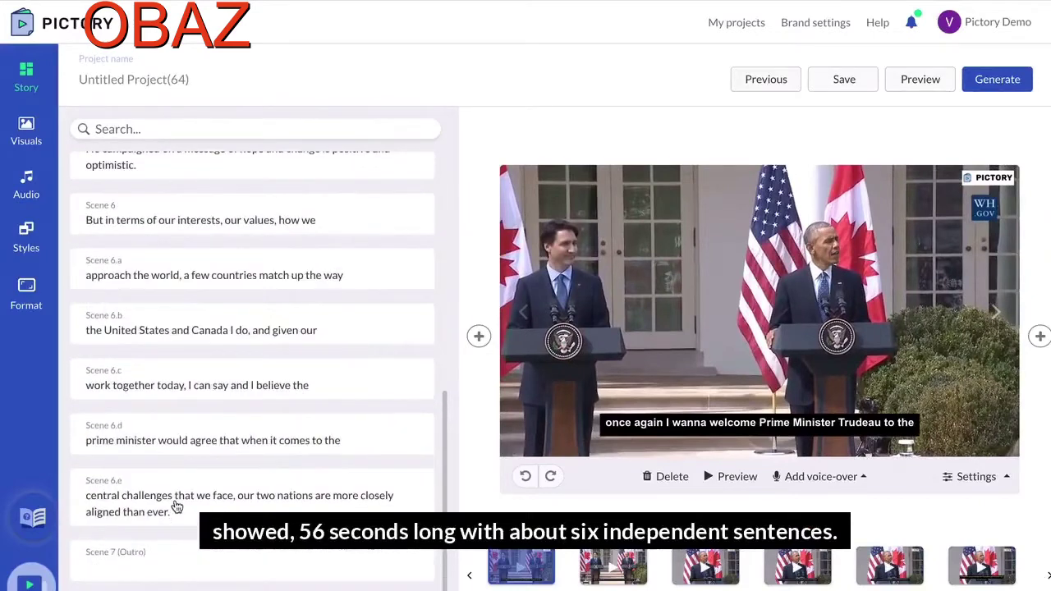
left_click(175, 507)
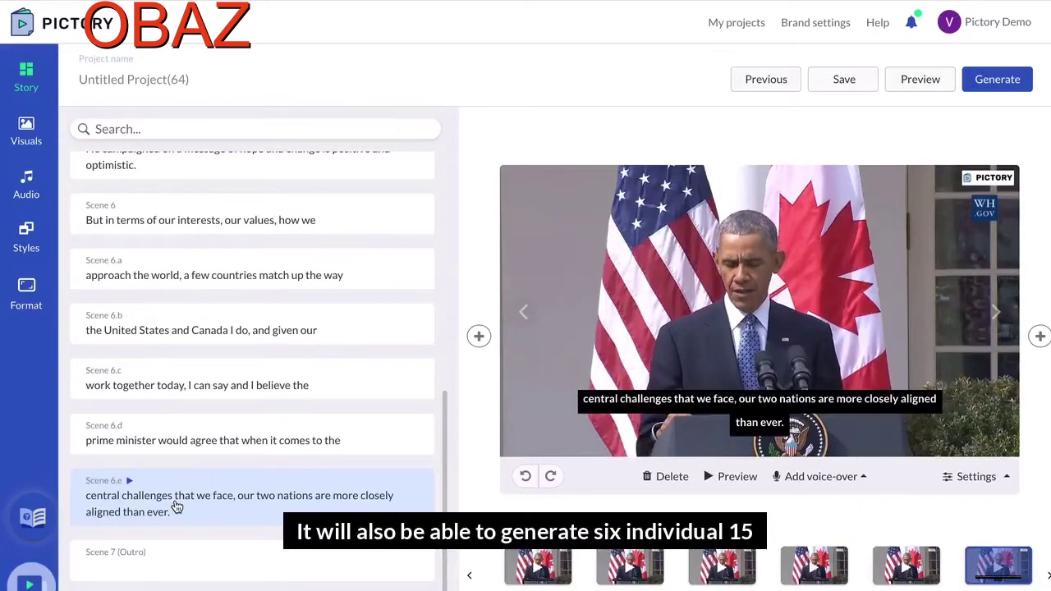
left_click(811, 566)
left_click(914, 569)
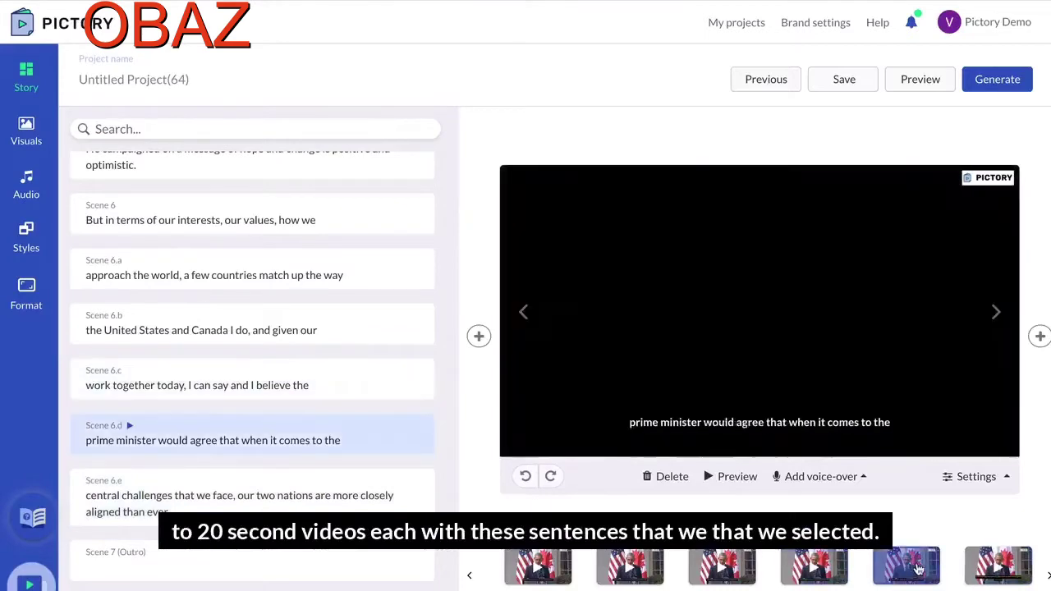
left_click(630, 566)
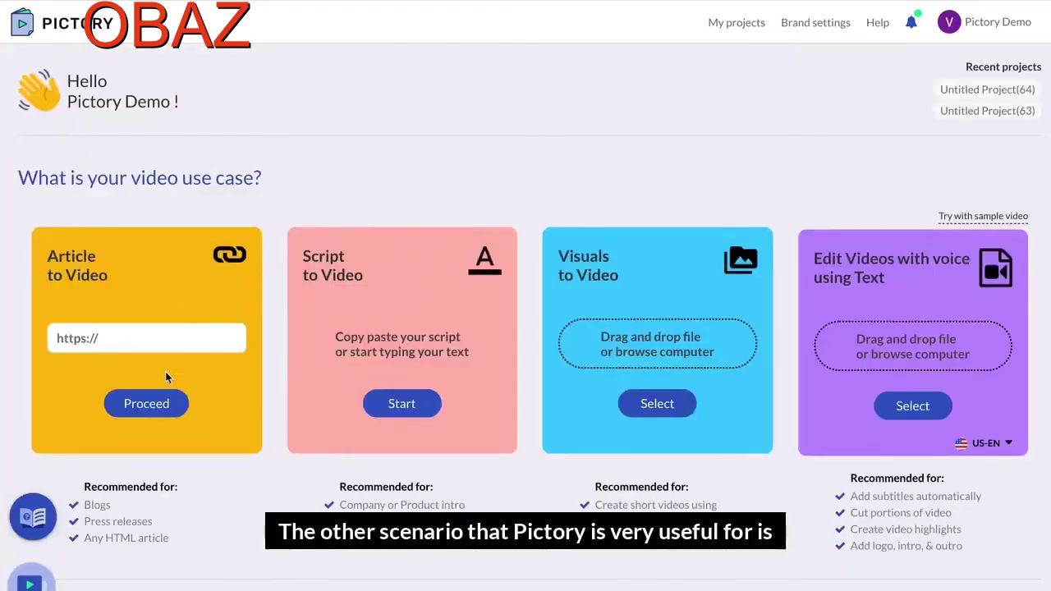
Summarize the winshuttle 'Application Data: The Other 90%' blog post into a new article video
left_click(105, 339)
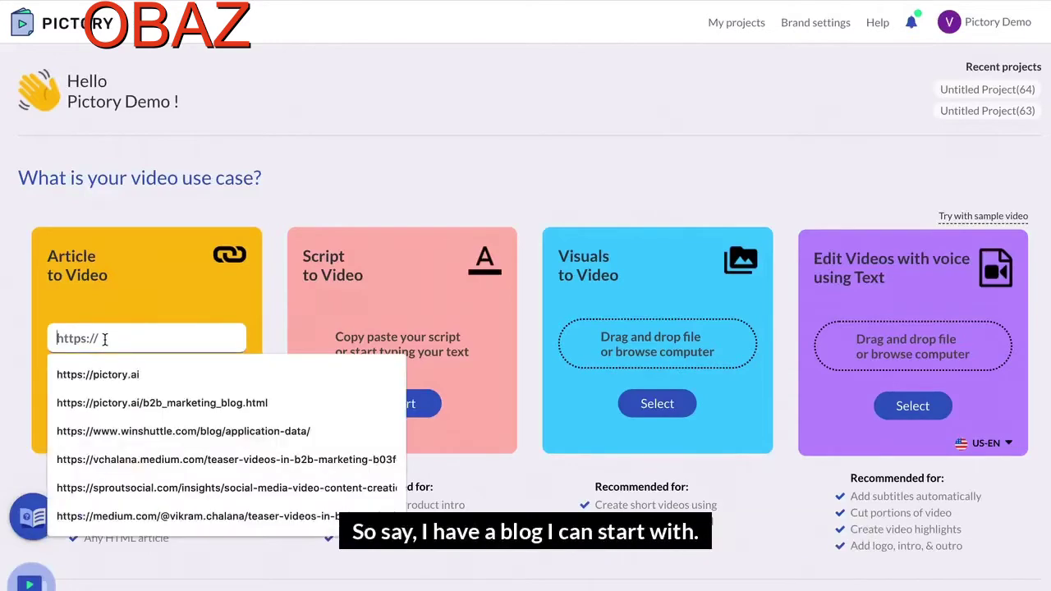
left_click(121, 430)
left_click(142, 406)
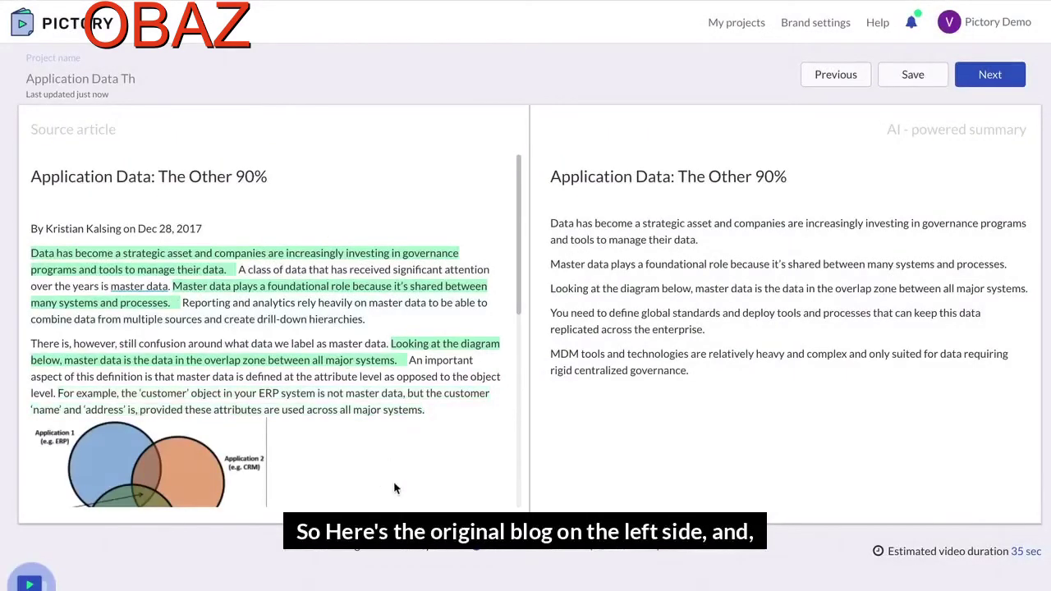
Replace the 'Looking at the diagram' sentence with the 'Application data is…' definition and accept the summary
scroll(394, 489, "down", 5)
scroll(393, 488, "up", 4)
scroll(393, 489, "up", 1)
scroll(393, 489, "down", 4)
scroll(394, 489, "up", 4)
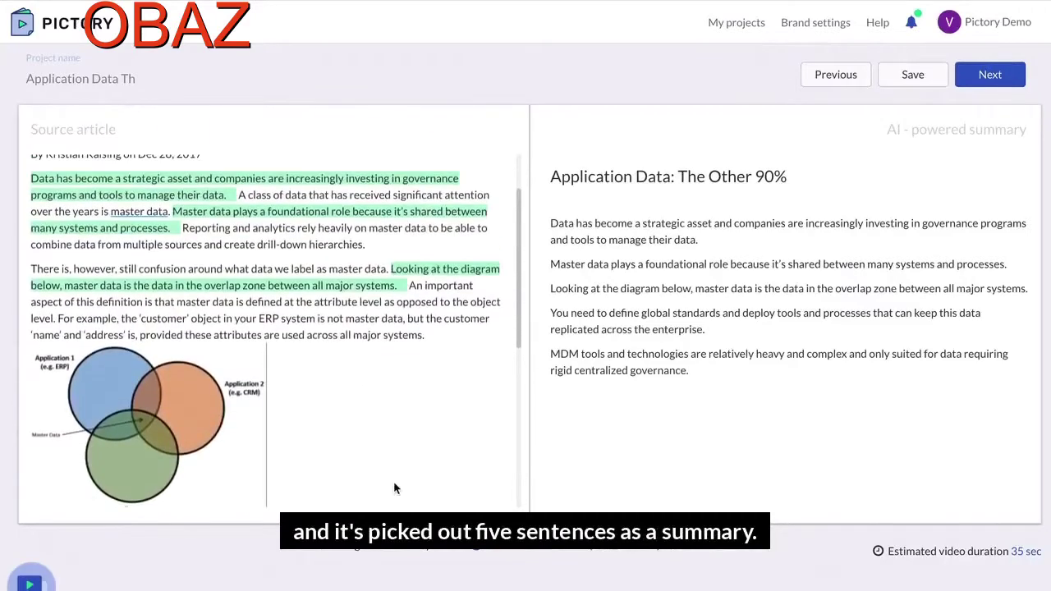
scroll(394, 488, "down", 2)
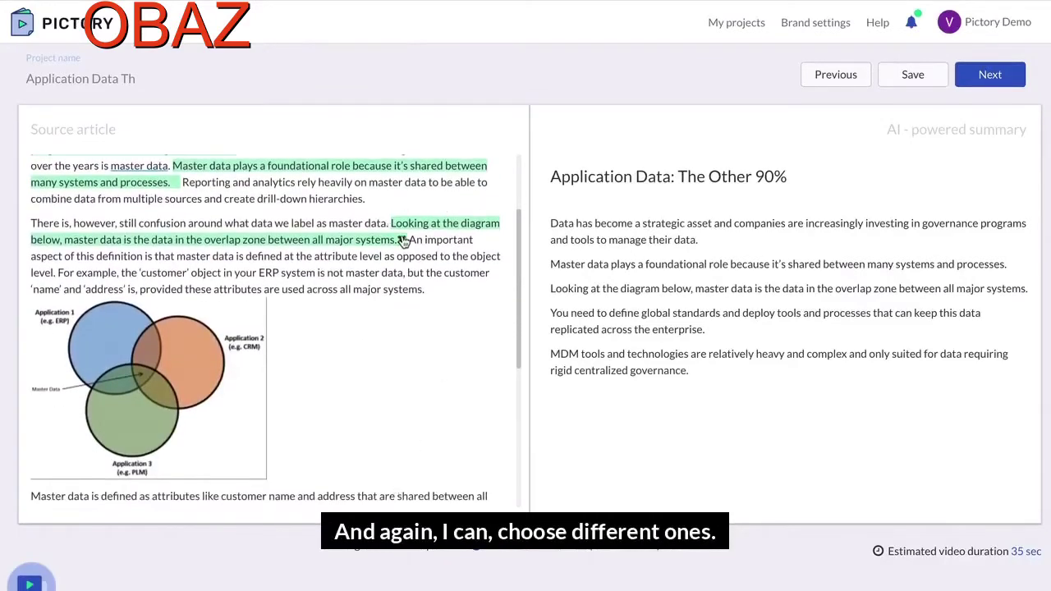
left_click(403, 240)
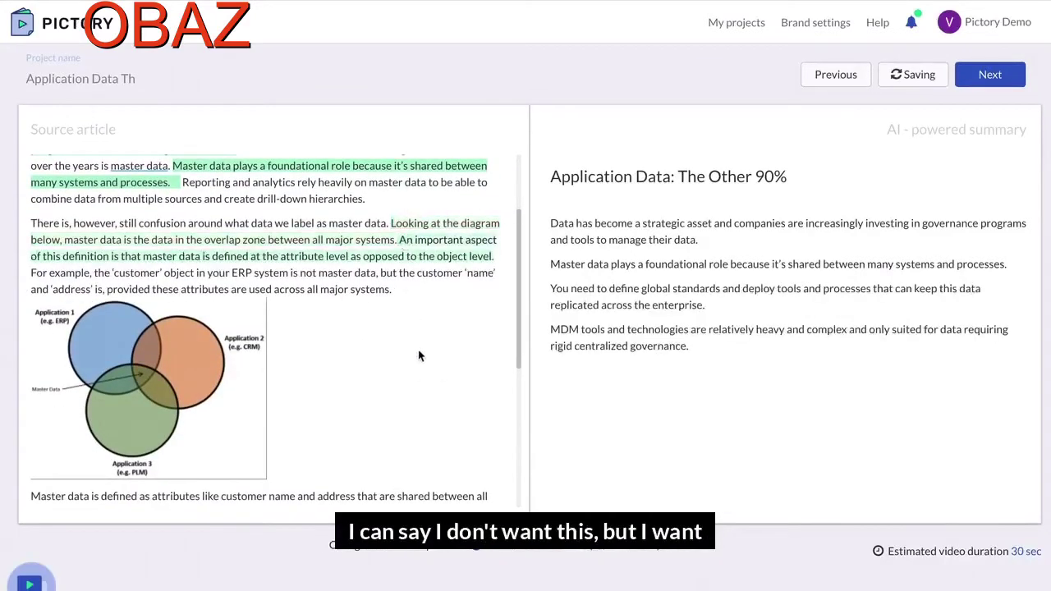
scroll(422, 362, "down", 3)
left_click(424, 411)
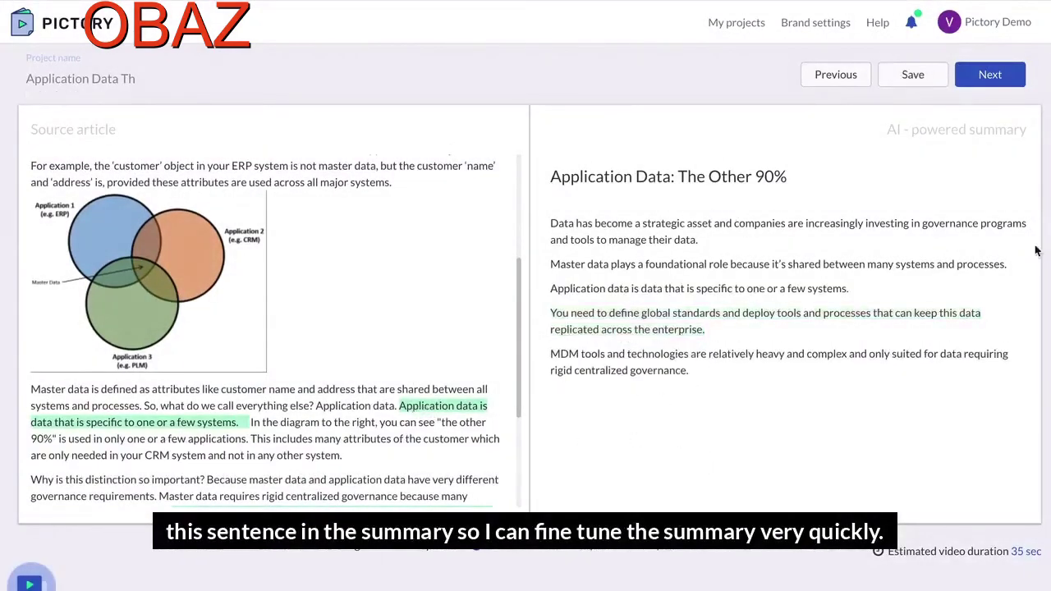
left_click(991, 76)
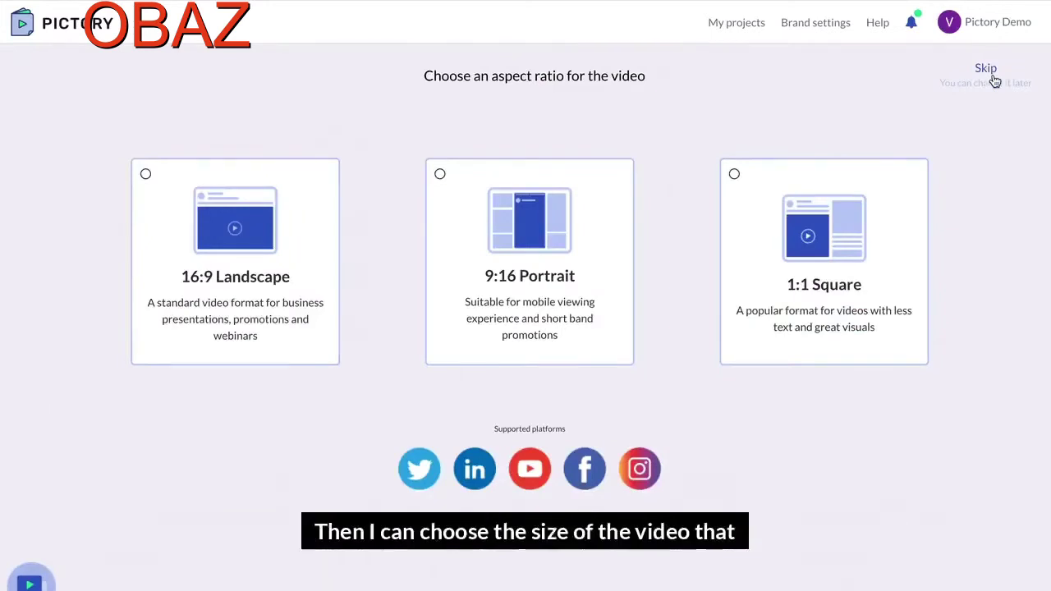
Choose 16:9 Landscape to build the seven-scene, 36-second storyboard from the article
left_click(300, 270)
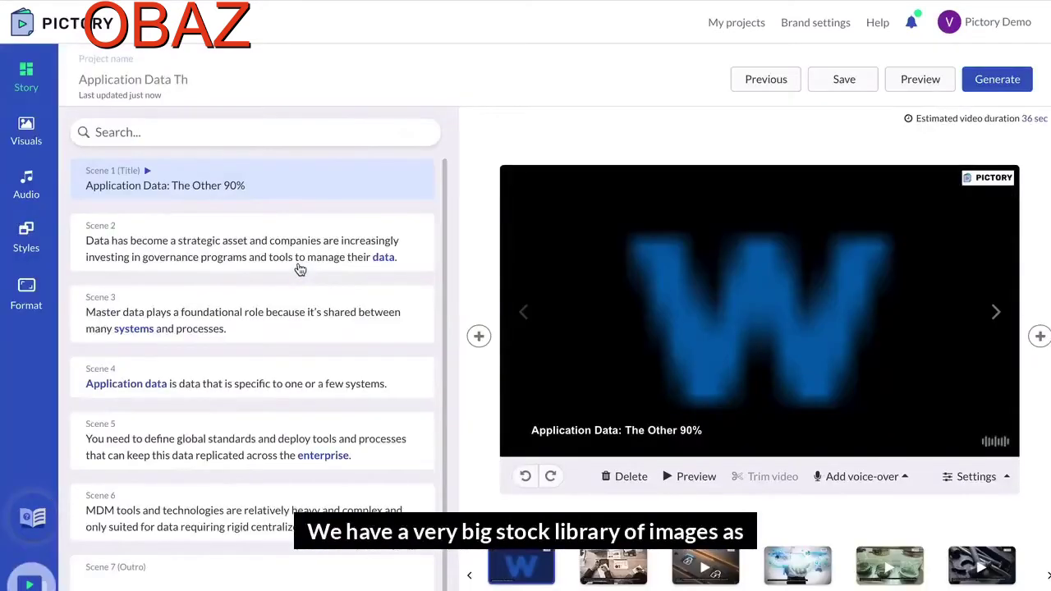
Check the stock visuals of scenes 2–6, then reopen the title scene and the Visuals library
left_click(604, 561)
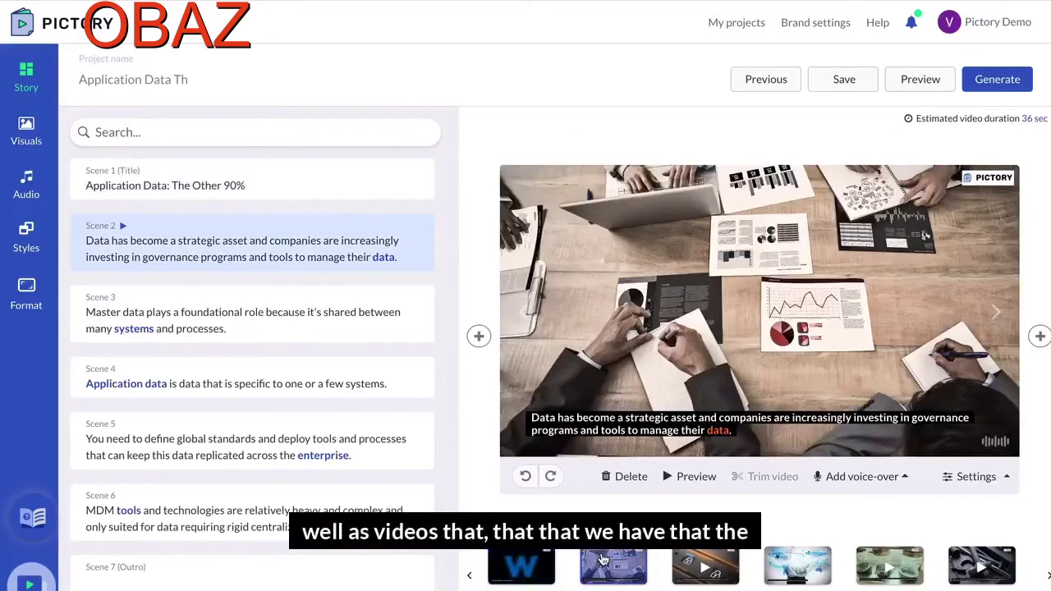
left_click(726, 572)
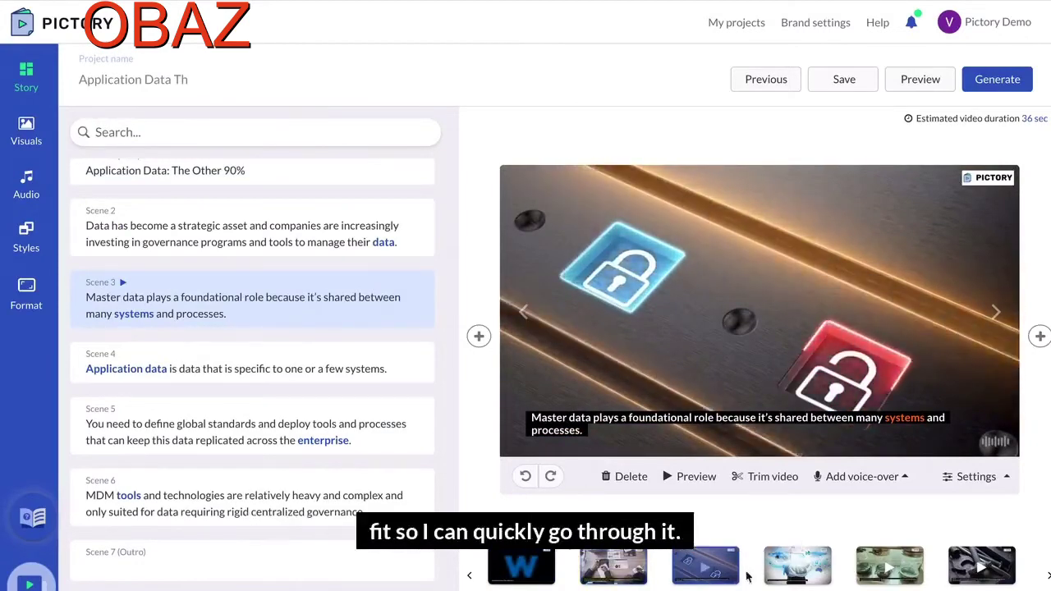
left_click(802, 570)
left_click(876, 577)
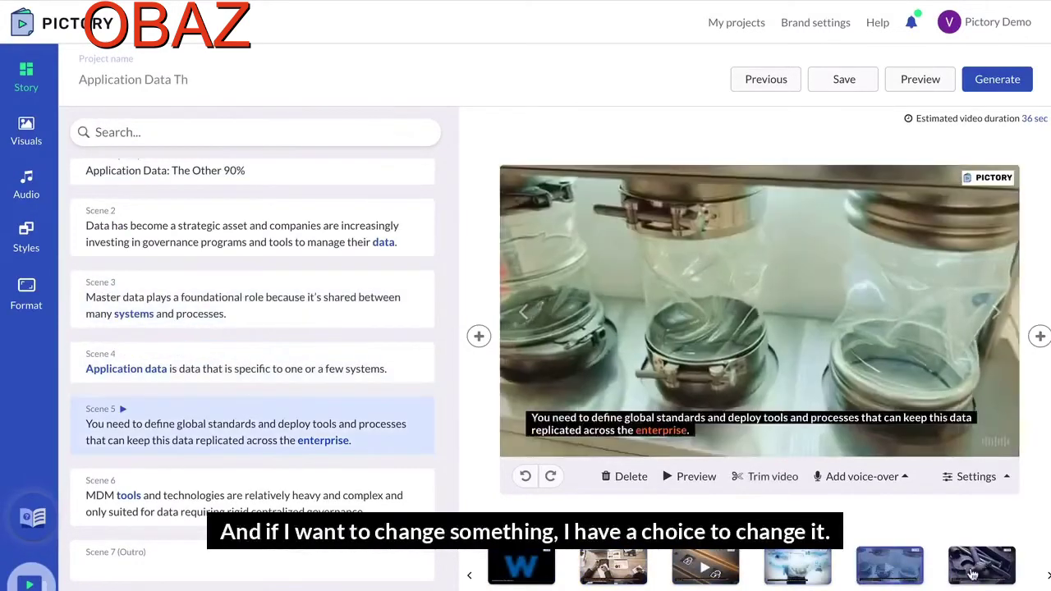
left_click(981, 567)
left_click(539, 567)
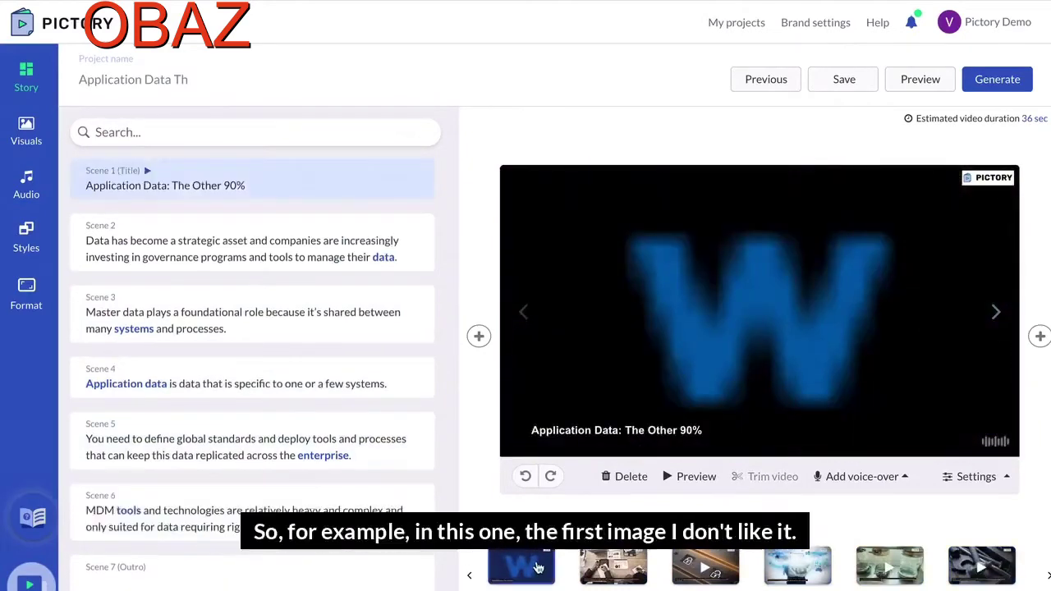
left_click(23, 132)
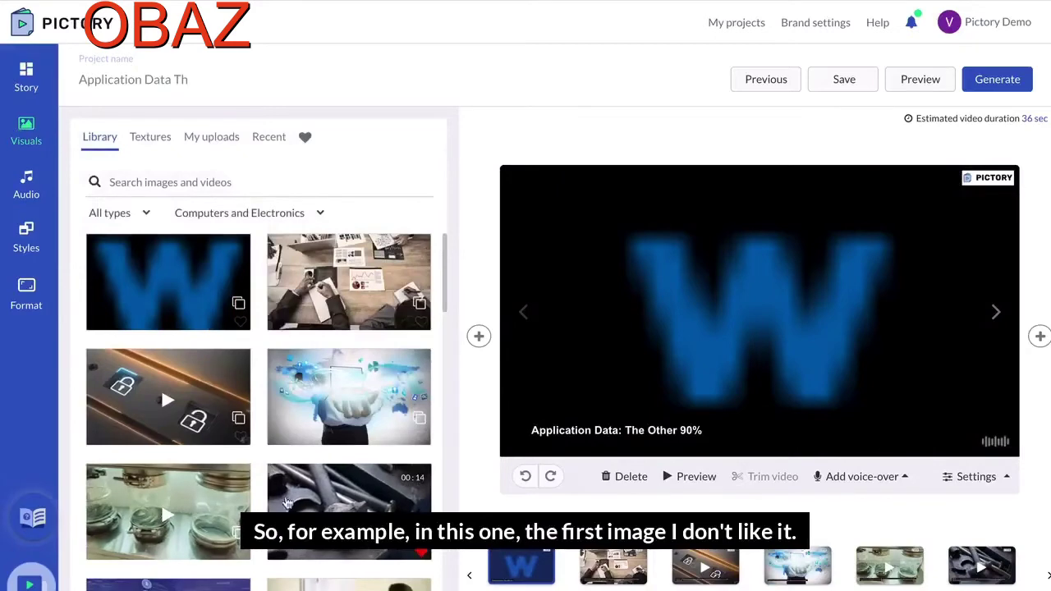
Apply the stock clip of a woman in glowing glasses to Scene 1
scroll(255, 493, "down", 5)
scroll(270, 504, "down", 10)
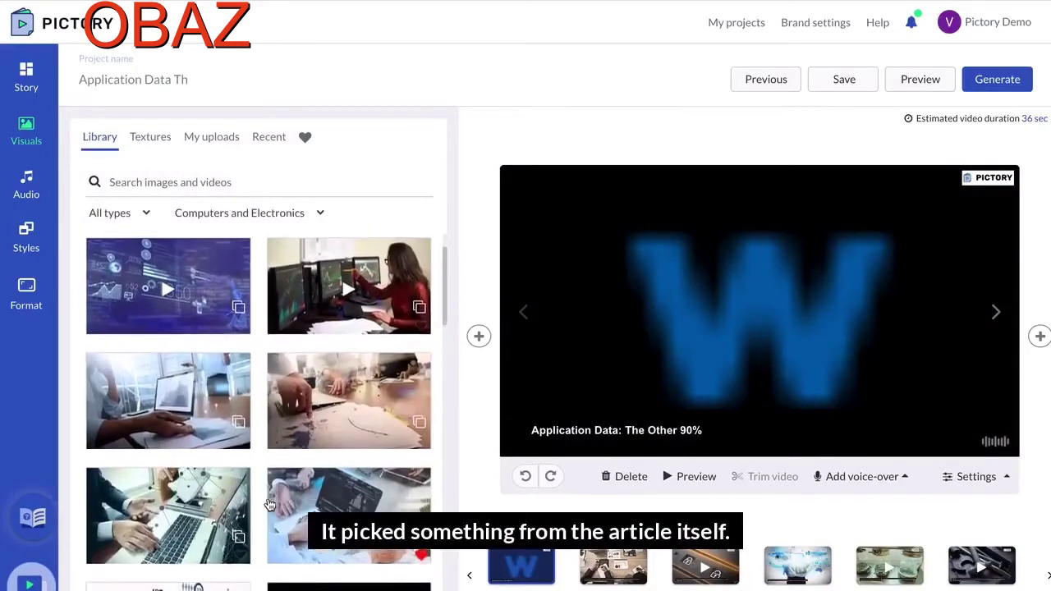
scroll(270, 504, "down", 2)
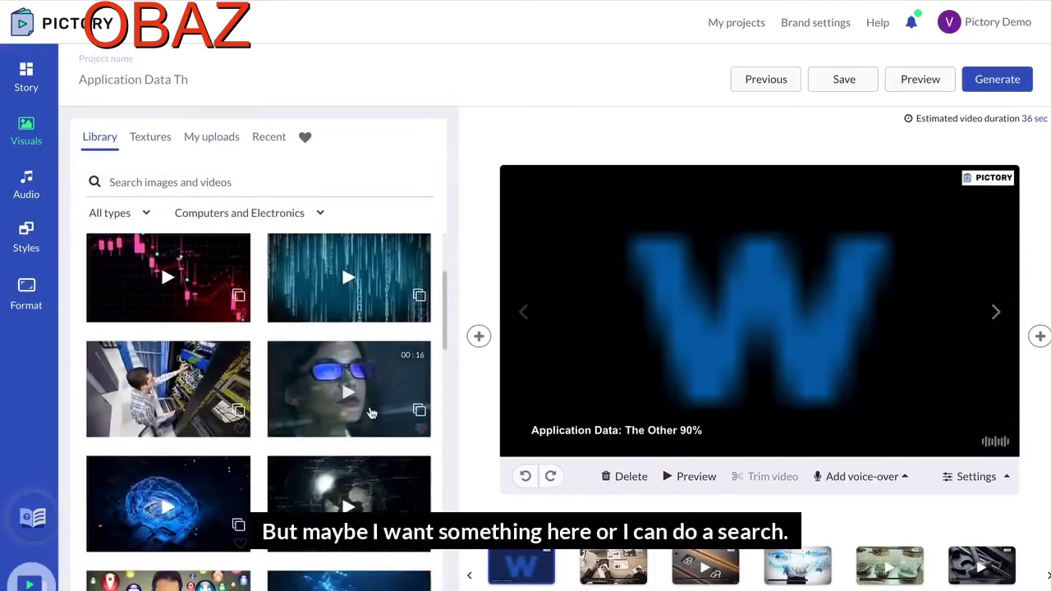
left_click(371, 412)
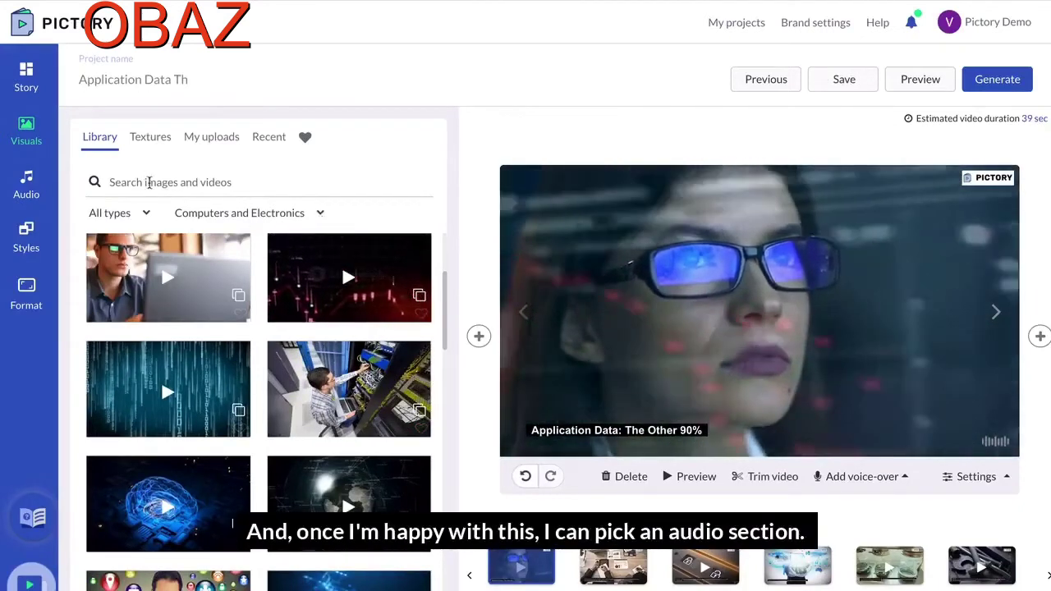
Keep Ground Breaker as background music and apply the US English Matthew, male voice-over
left_click(25, 187)
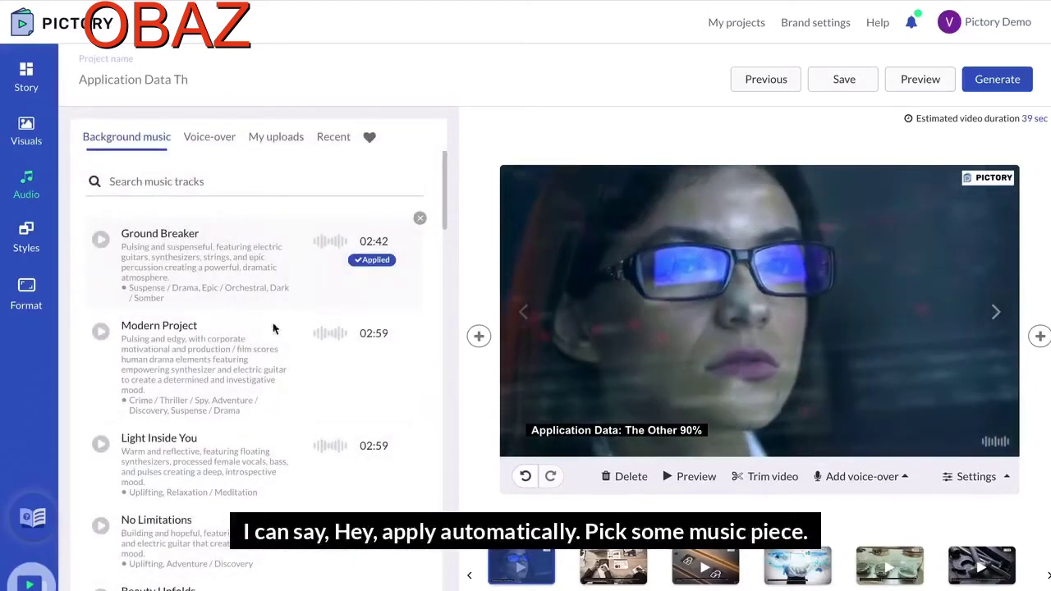
mouse_move(249, 255)
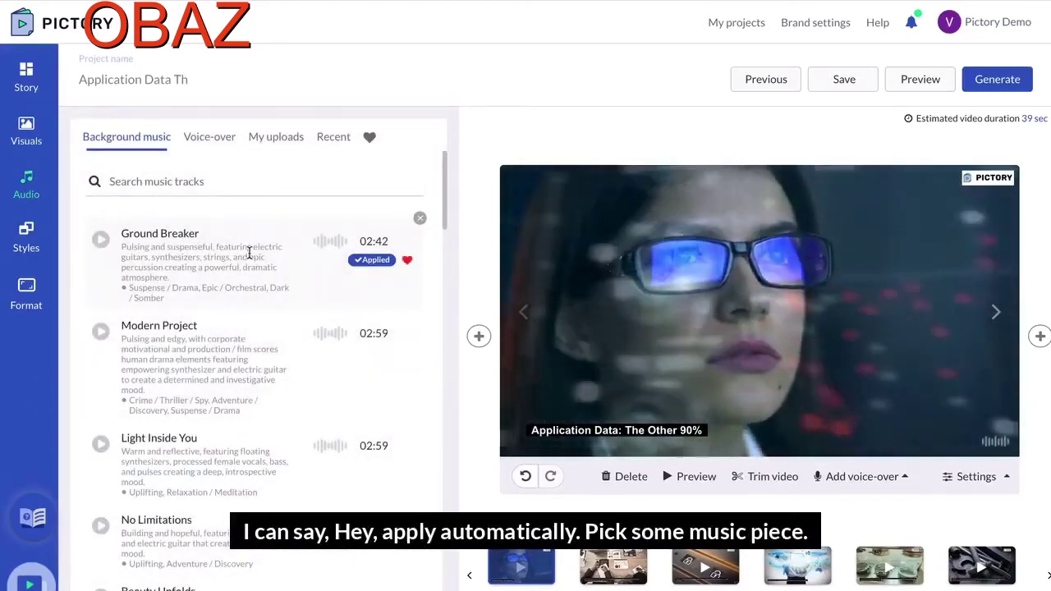
left_click(210, 137)
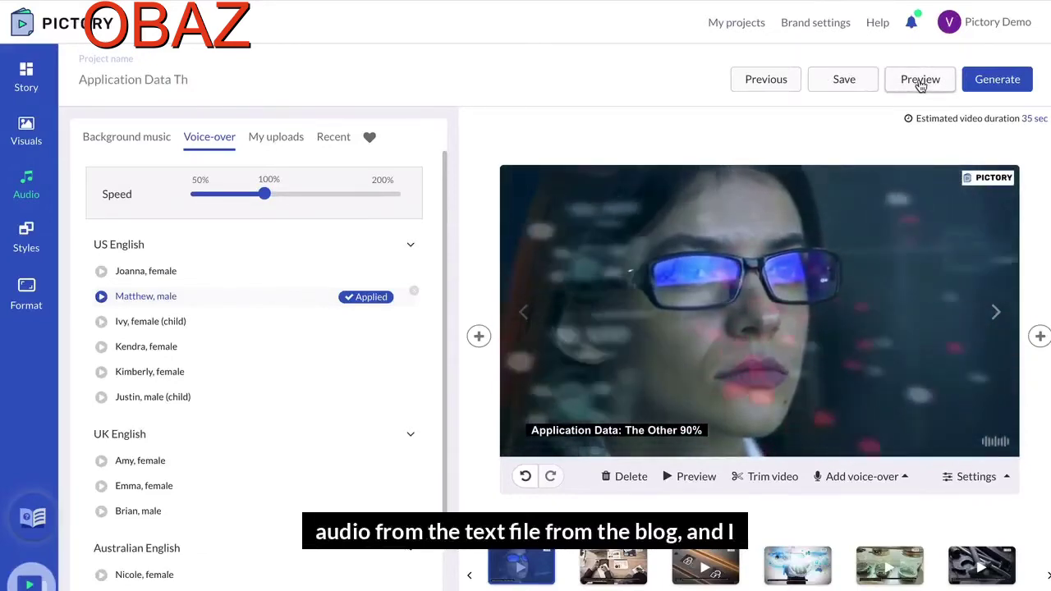
Generate the article video preview and play it to 0:15 of 0:43
left_click(920, 84)
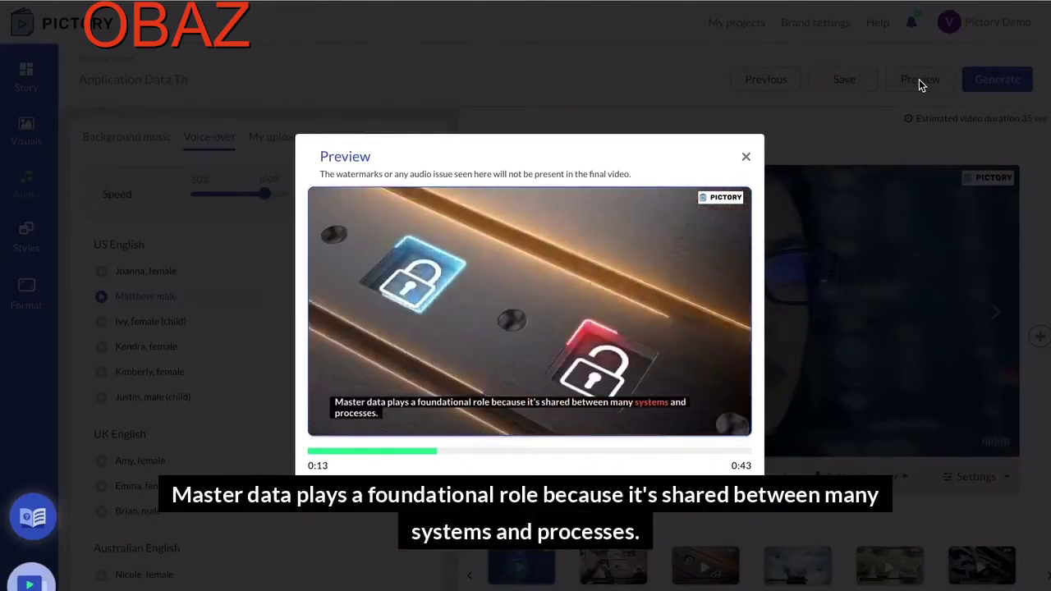
mouse_move(510, 330)
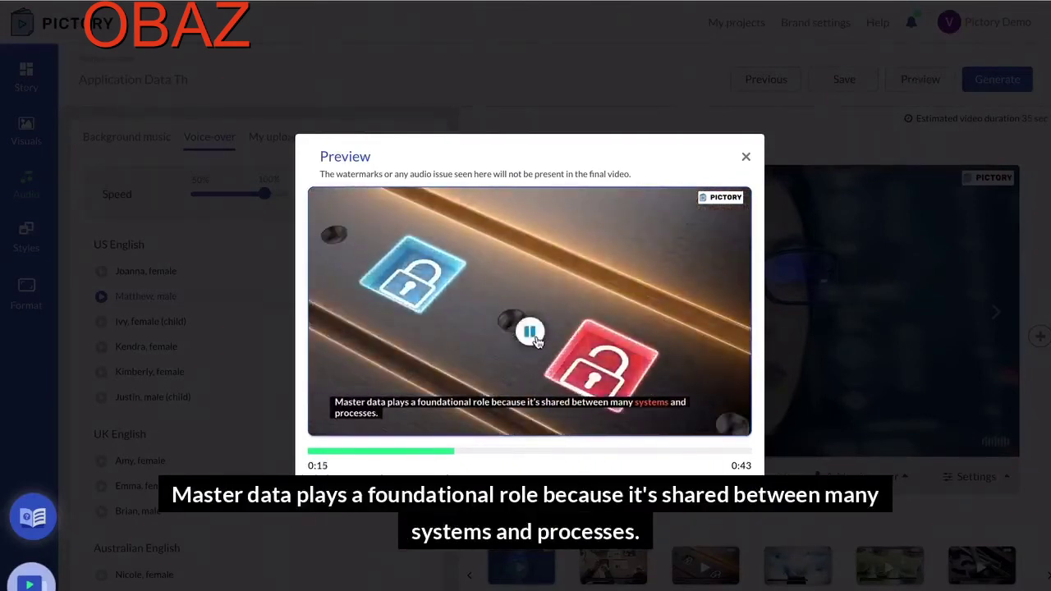